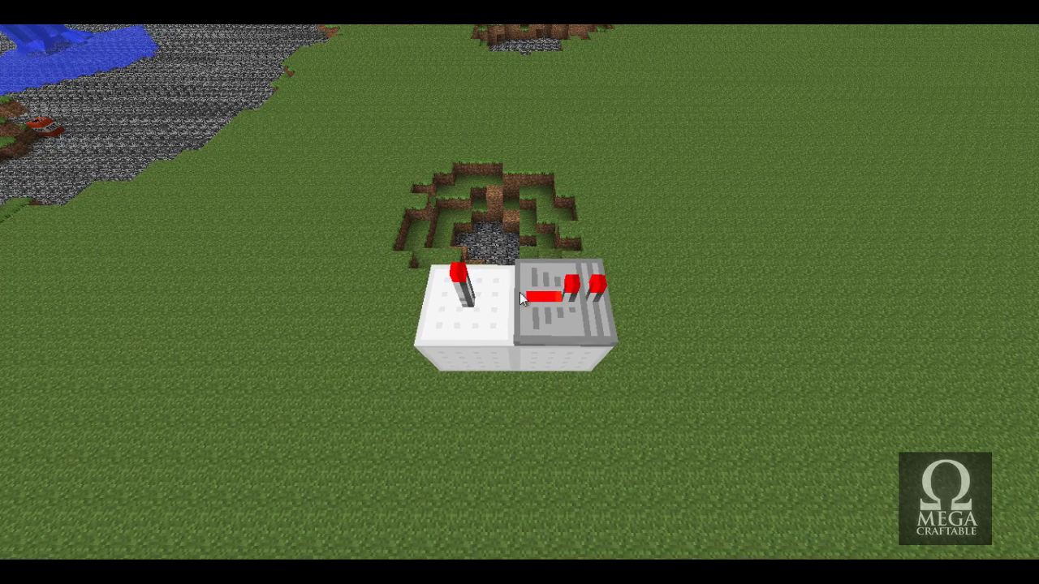
# Save and quit the current world to the title screen, then reload the Testing world.
pyautogui.press('Escape')
pyautogui.click(529, 330)
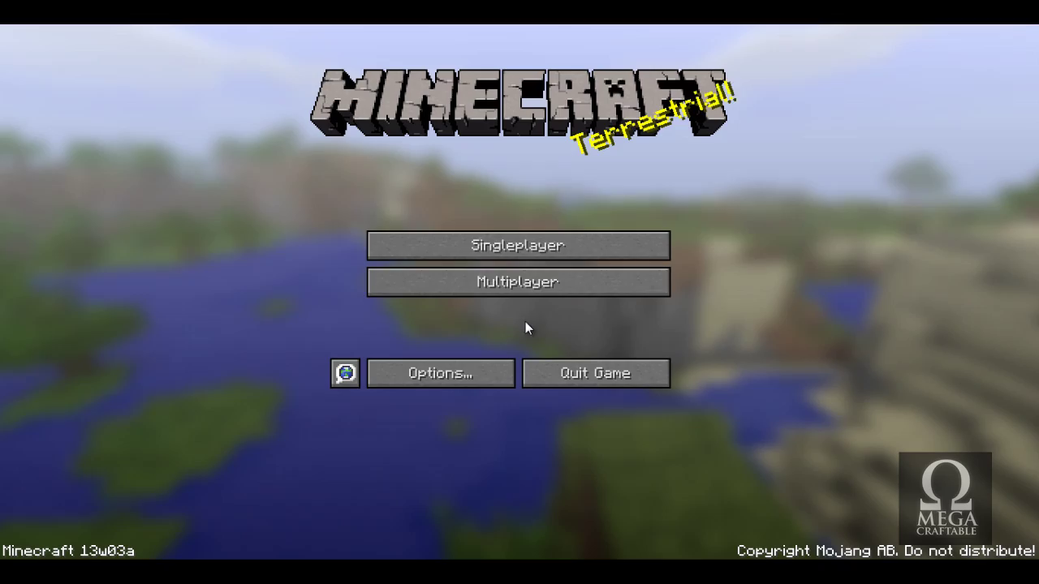
pyautogui.click(514, 245)
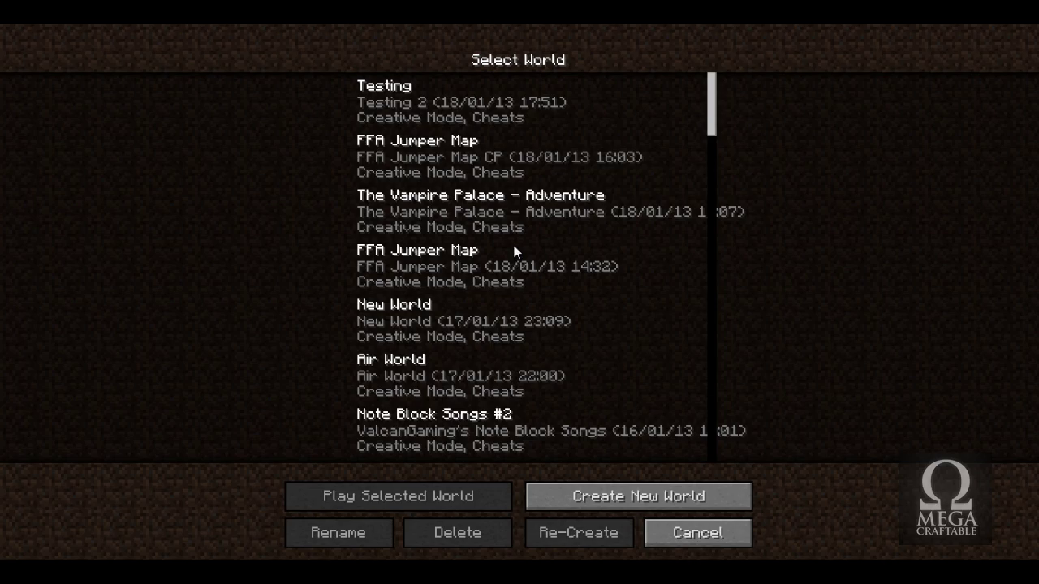
pyautogui.doubleClick(447, 119)
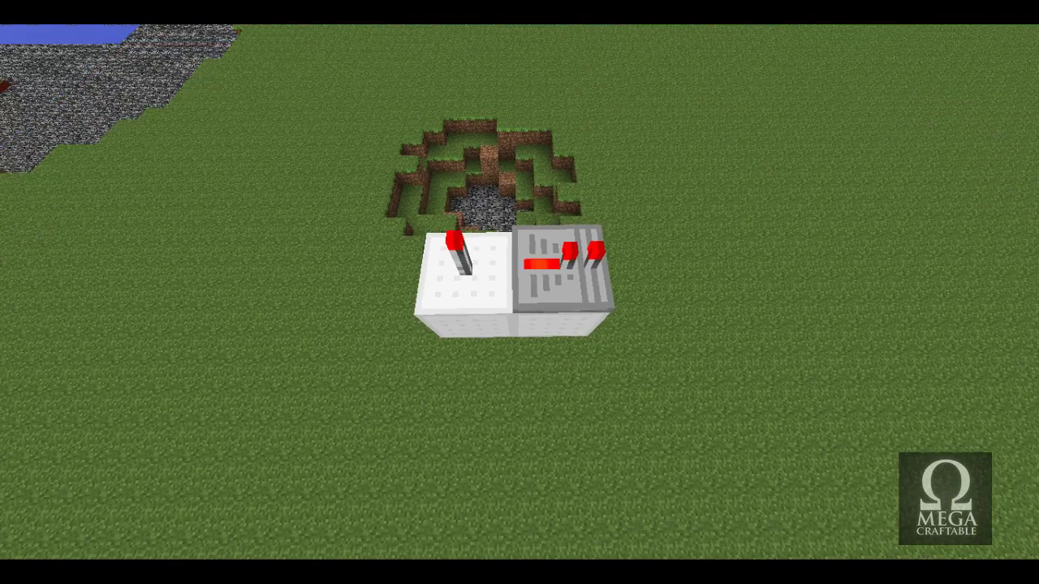
# Go to Options > Texture Packs and scroll through the installed pack list.
pyautogui.press('Escape')
pyautogui.click(491, 302)
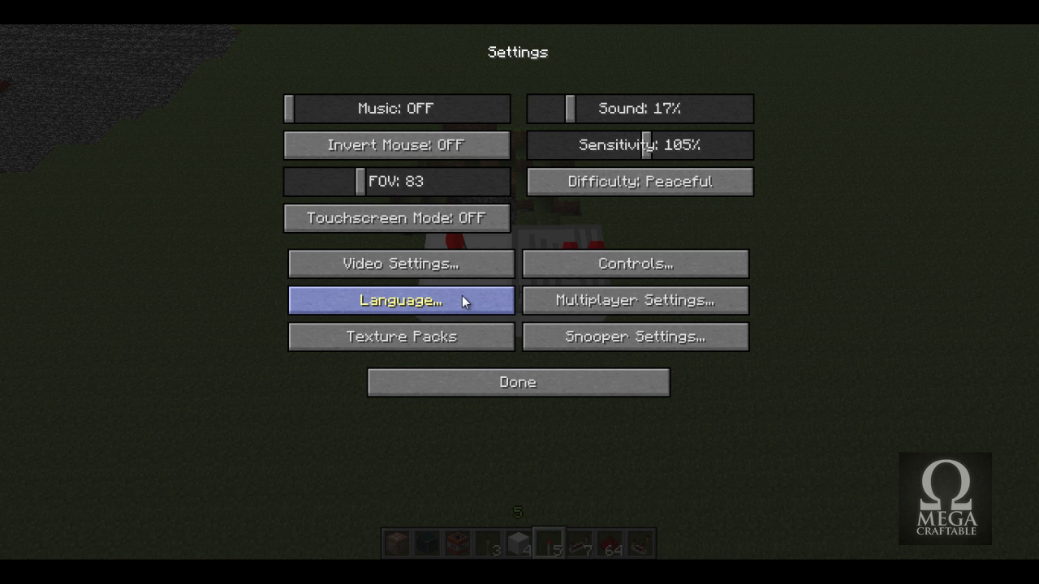
pyautogui.click(432, 340)
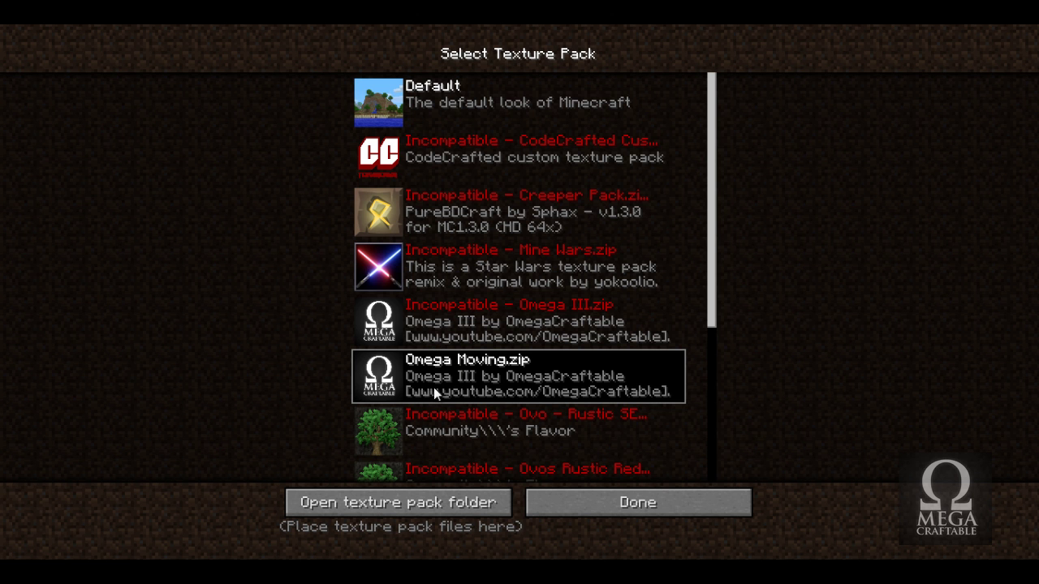
pyautogui.scroll(-2, 488, 393)
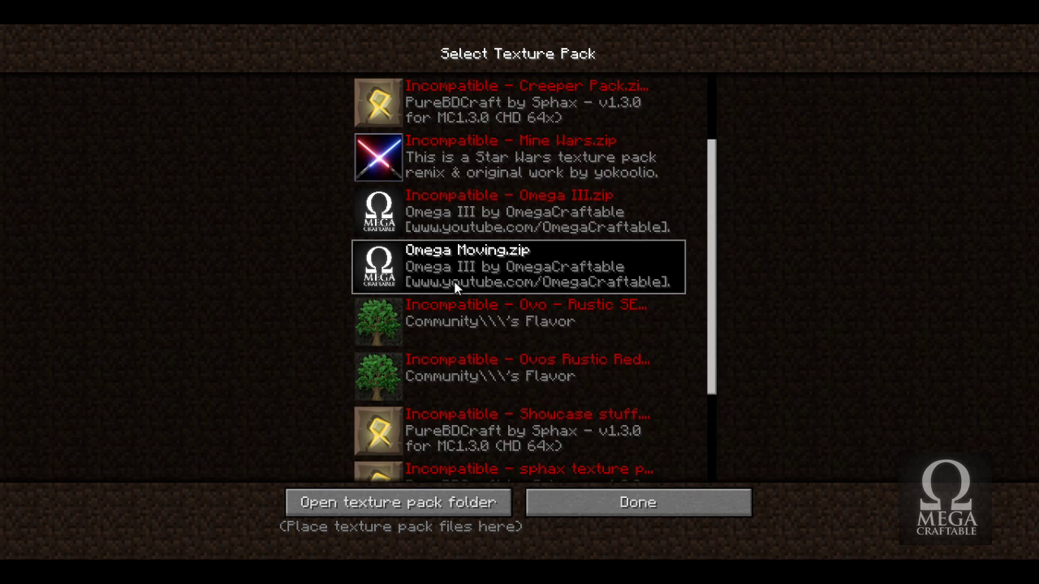
pyautogui.scroll(2, 530, 295)
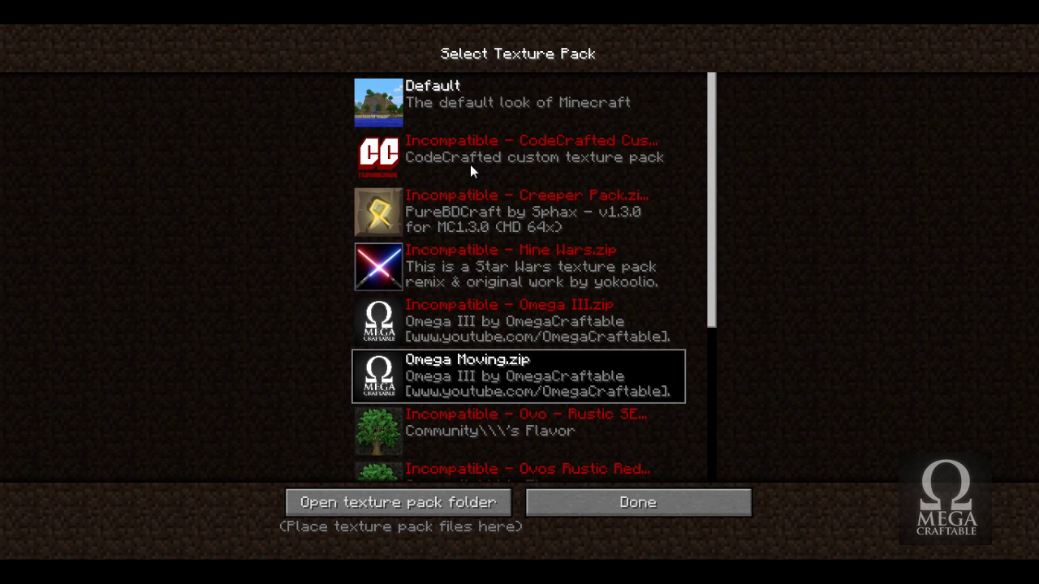
pyautogui.scroll(-1, 491, 362)
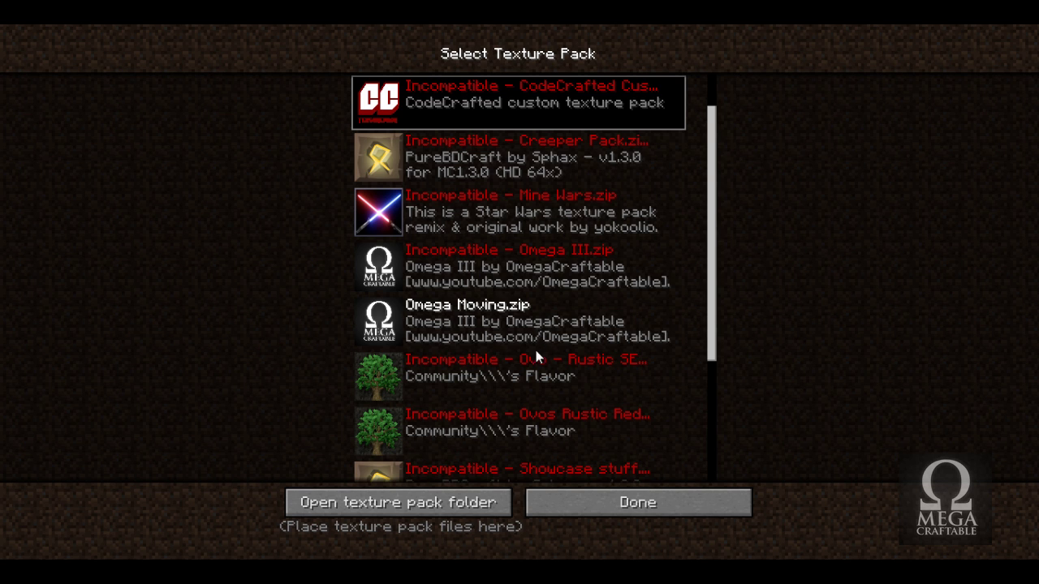
# Open the texturepacks folder in Explorer and move its window toward the screen centre.
pyautogui.click(519, 268)
pyautogui.click(441, 503)
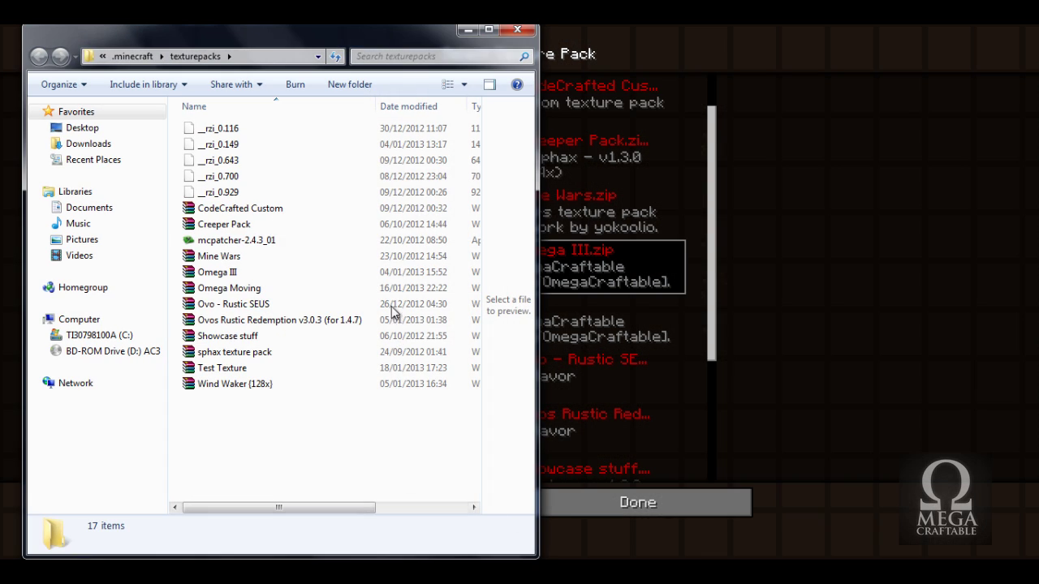
pyautogui.moveTo(379, 40); pyautogui.dragTo(497, 45)
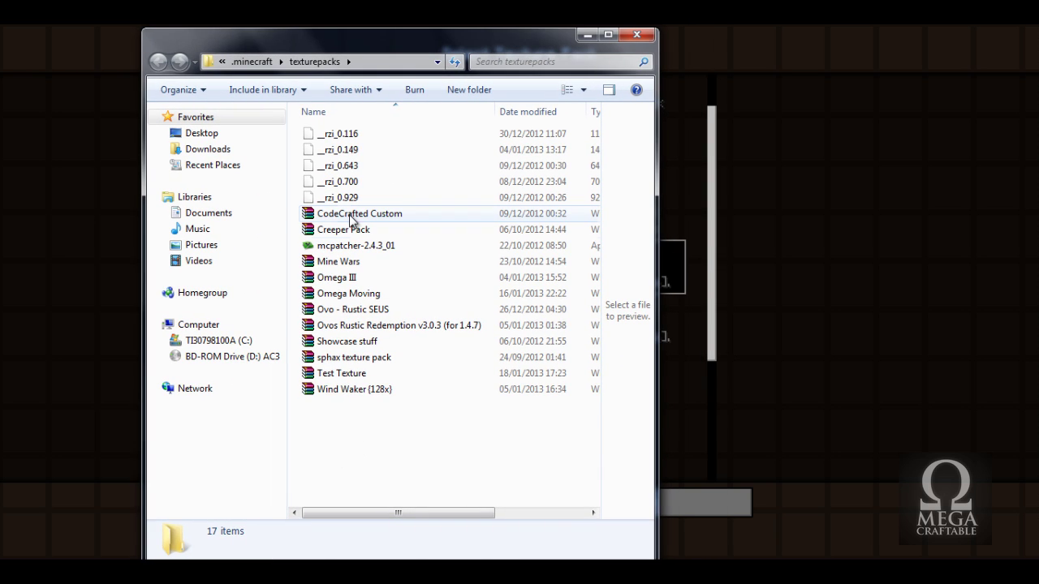
# Open Omega III.zip in WinRAR, dismiss the licence reminder and shift the window left.
pyautogui.rightClick(383, 278)
pyautogui.click(335, 279)
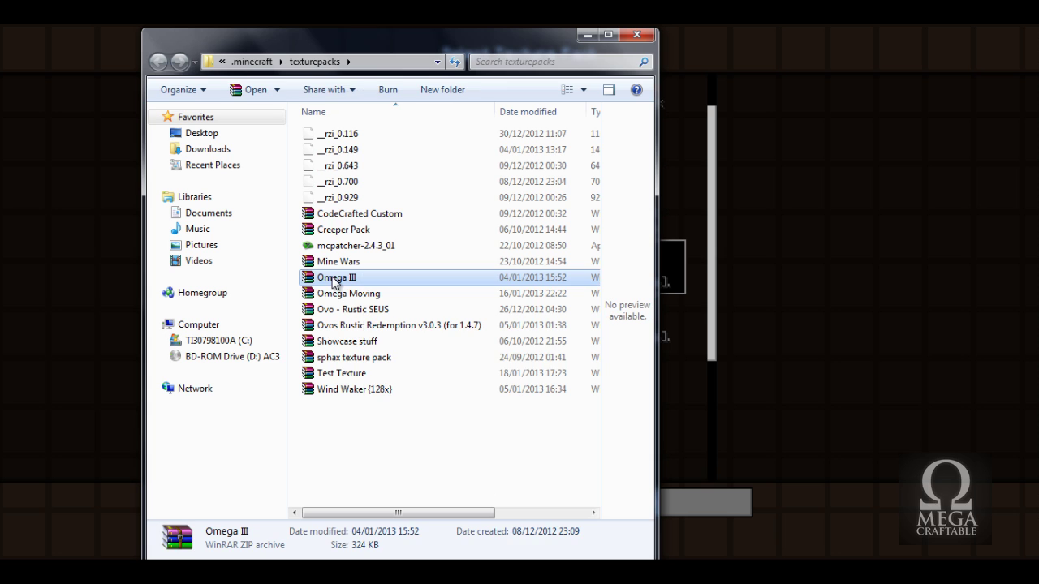
pyautogui.rightClick(336, 280)
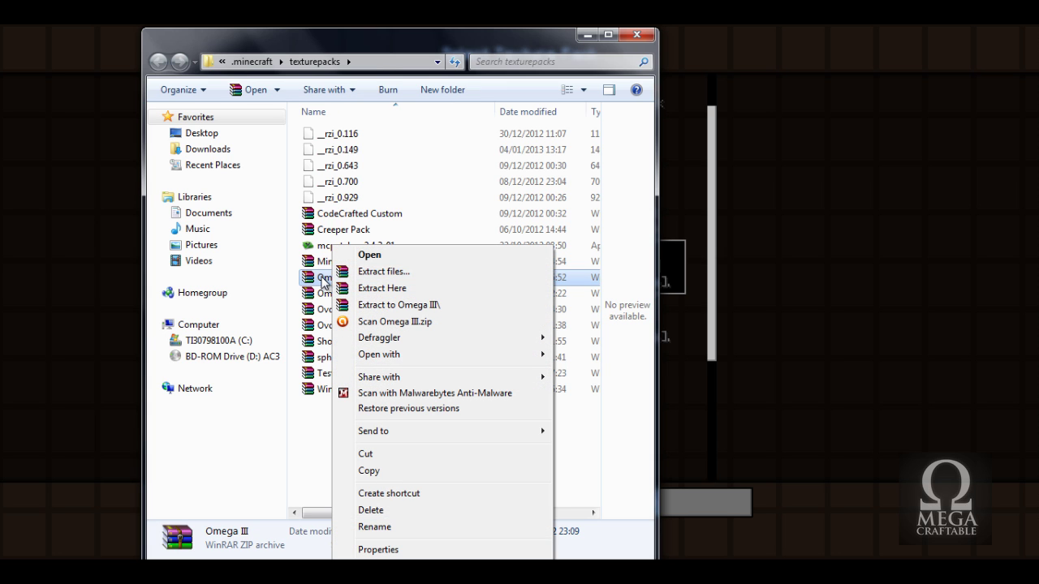
pyautogui.click(323, 277)
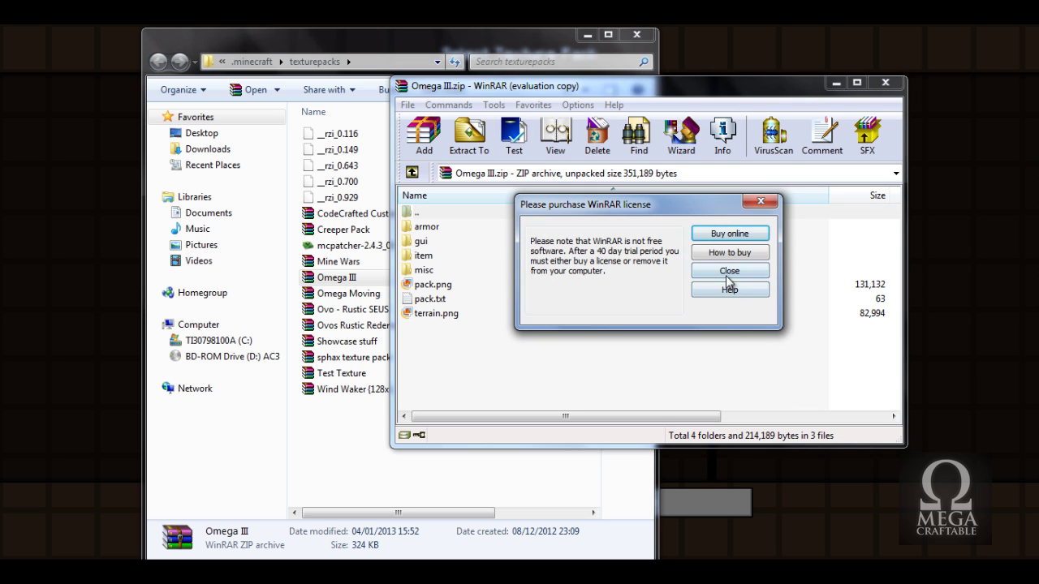
pyautogui.click(728, 273)
pyautogui.moveTo(633, 82); pyautogui.dragTo(452, 92)
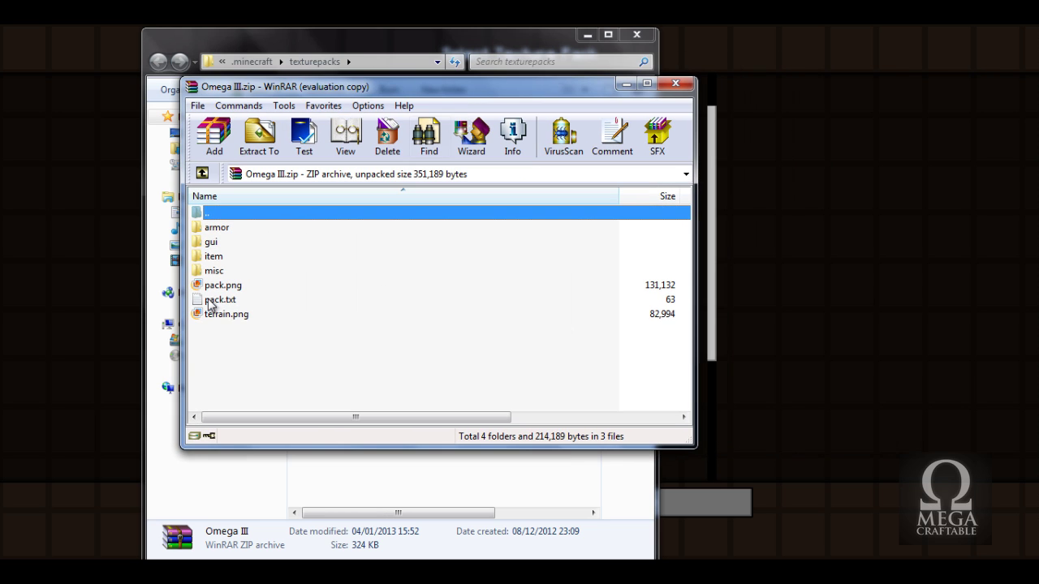
# Duplicate Omega III.zip and try renaming the copy to Test, cancelling when the game blocks it.
pyautogui.click(675, 83)
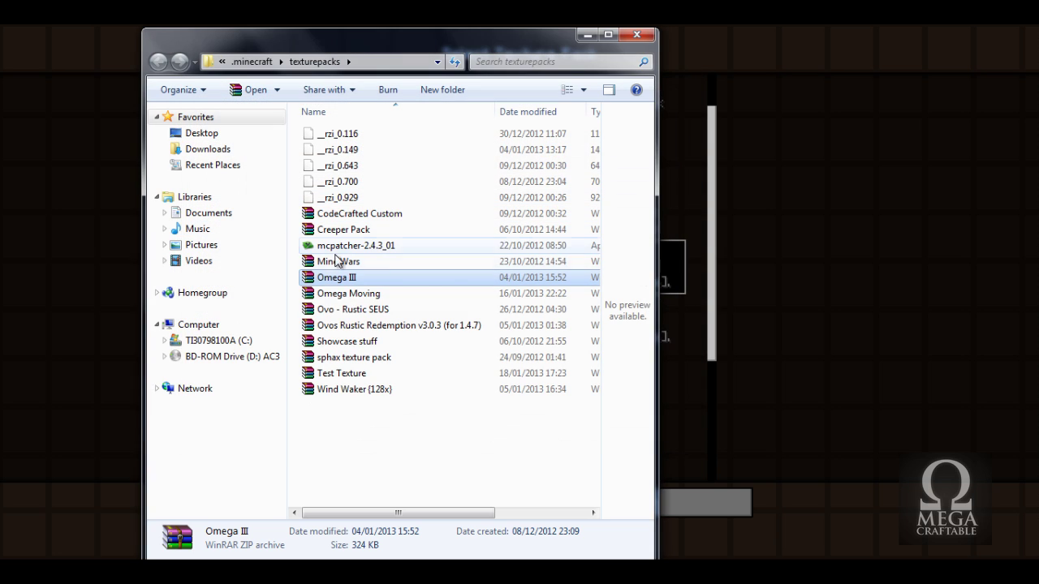
pyautogui.hotkey('ctrl', 'c')
pyautogui.hotkey('ctrl', 'v')
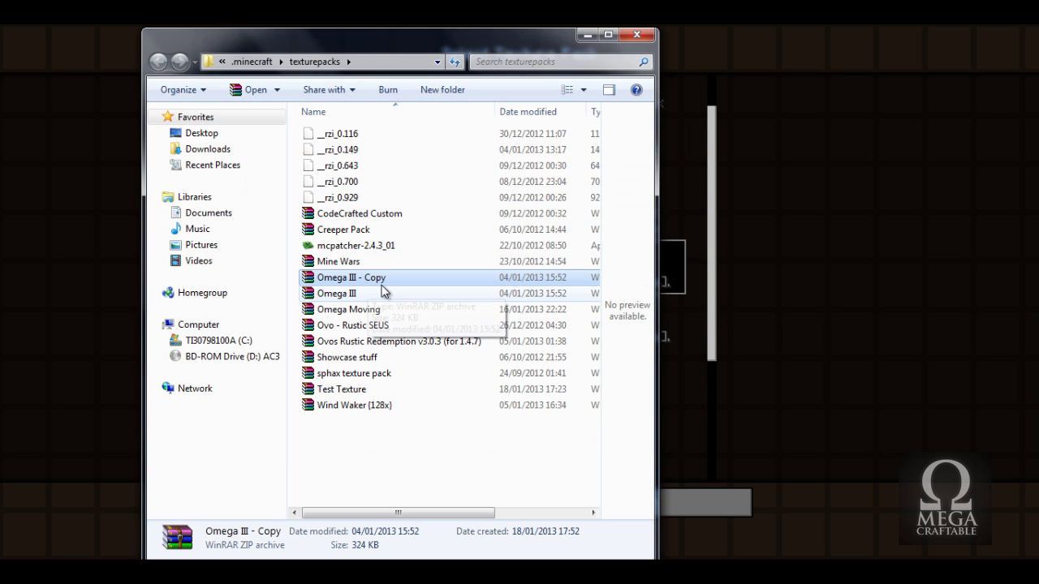
pyautogui.press('F2')
pyautogui.write('Test')
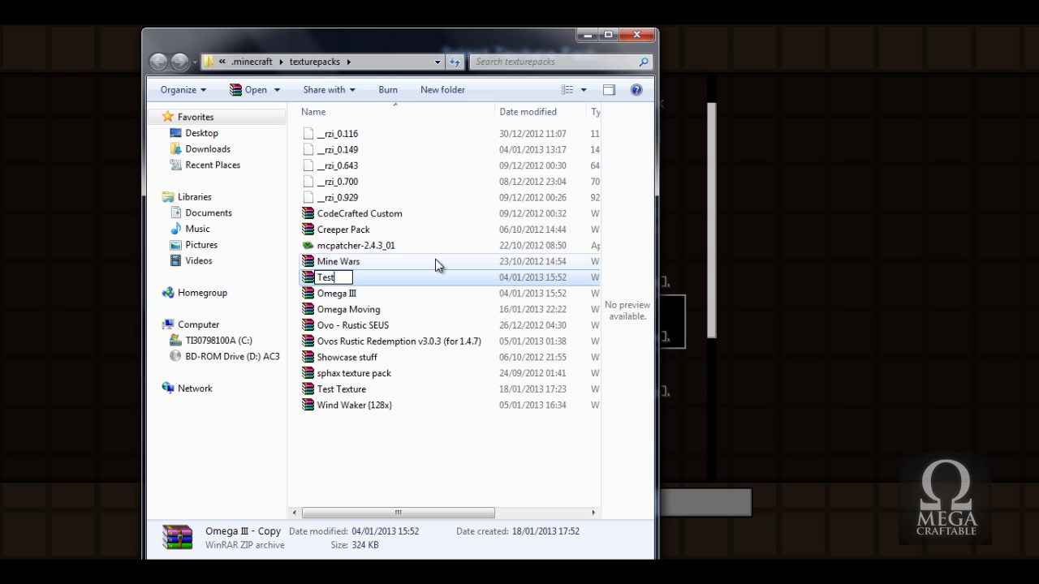
pyautogui.press('Return')
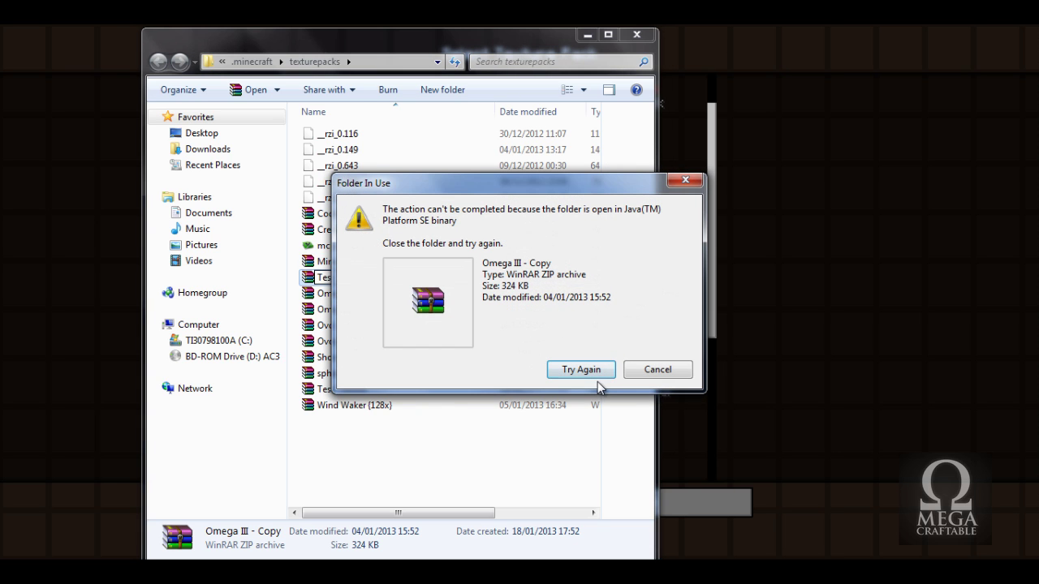
pyautogui.click(659, 369)
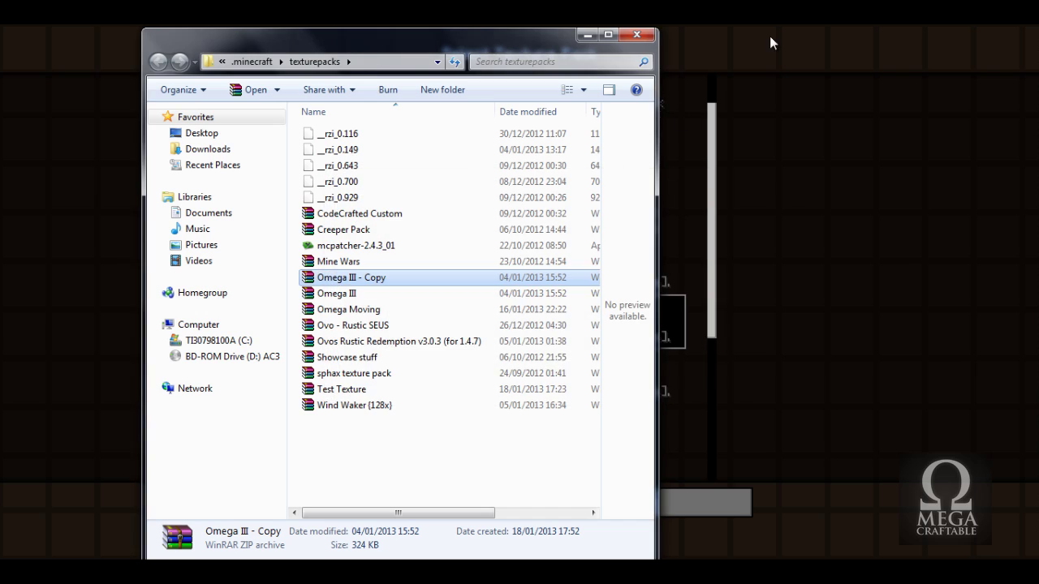
pyautogui.hotkey('alt', 'Tab')
pyautogui.hotkey('alt', 'Tab')
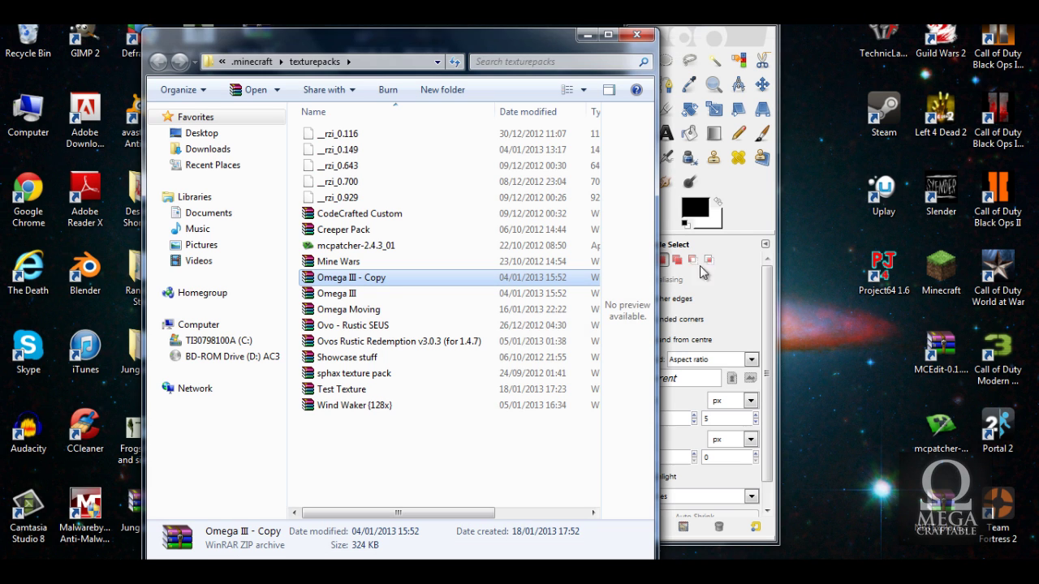
# Rename the copy to Test, delete the old Test Texture pack, and select Test.
pyautogui.click(413, 282)
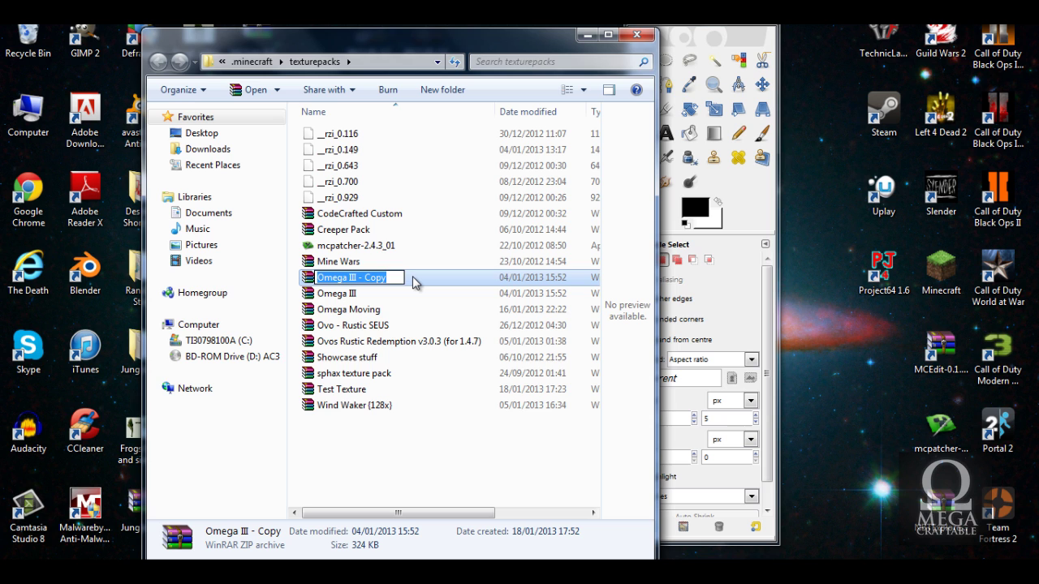
pyautogui.write('Test')
pyautogui.press('Return')
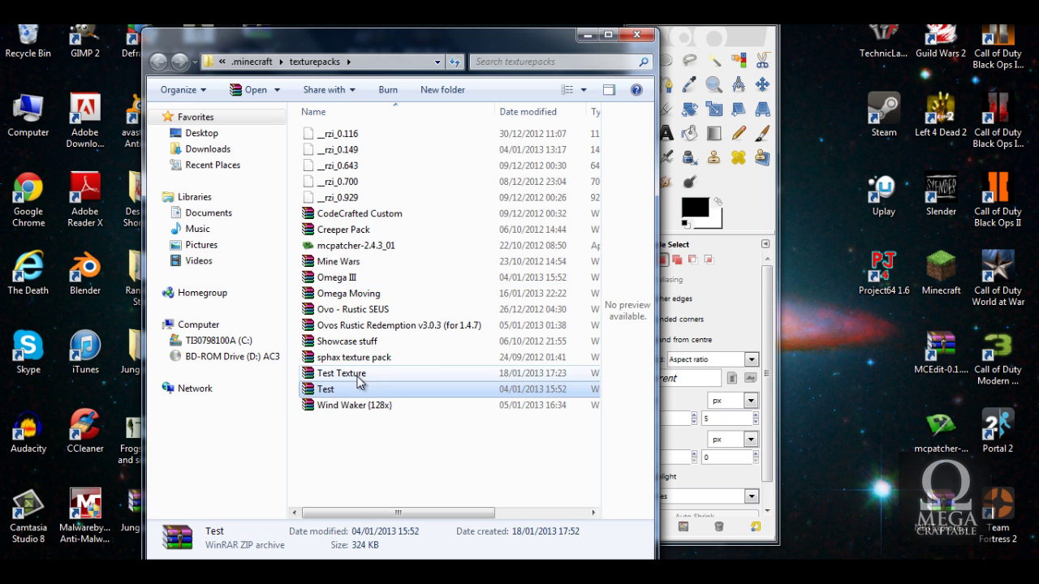
pyautogui.click(398, 377)
pyautogui.press('Delete')
pyautogui.press('Return')
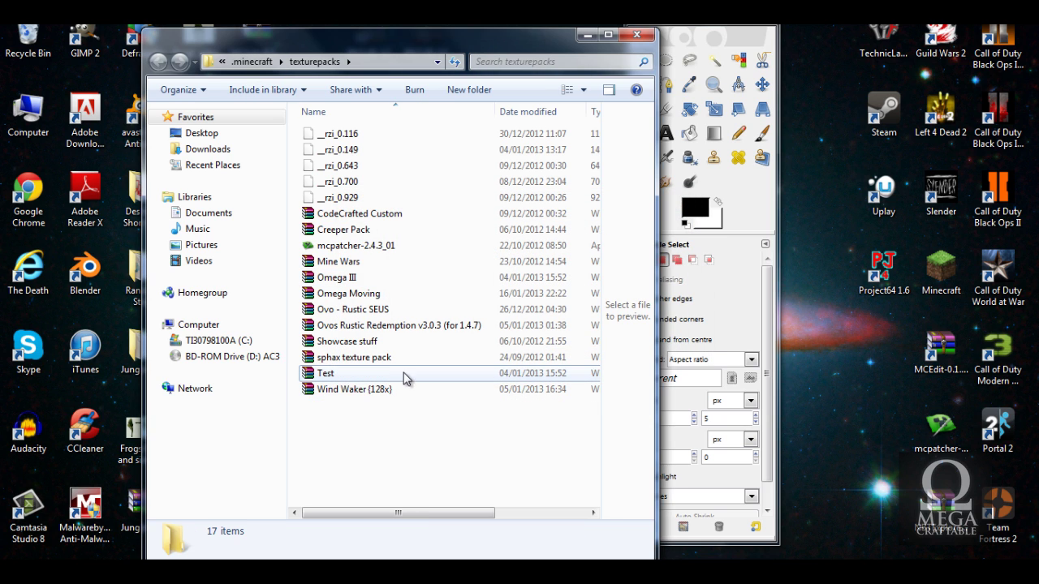
pyautogui.click(398, 374)
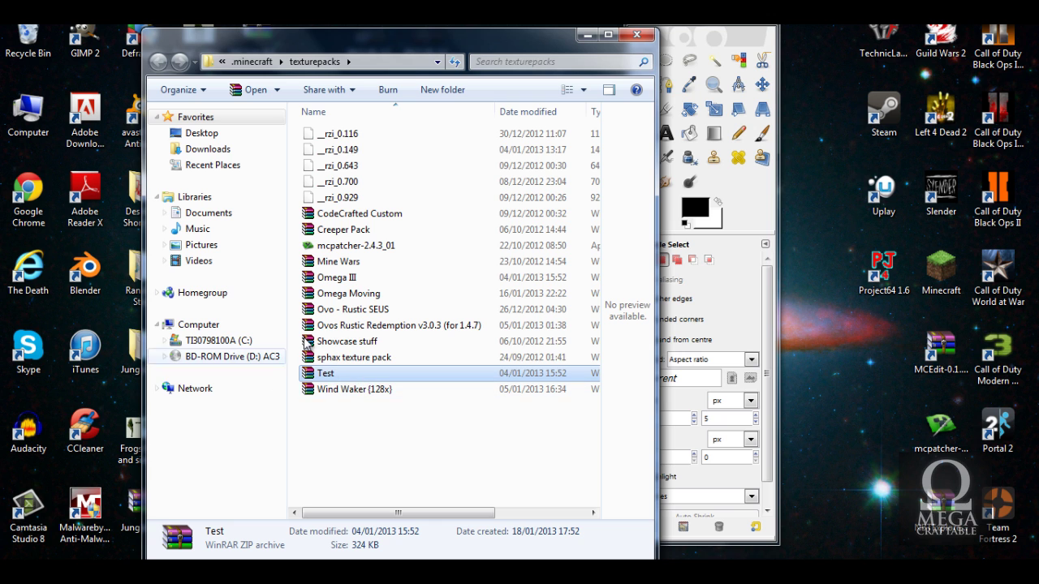
# Open Test.zip maximized in WinRAR and delete terrain.png from it.
pyautogui.doubleClick(359, 374)
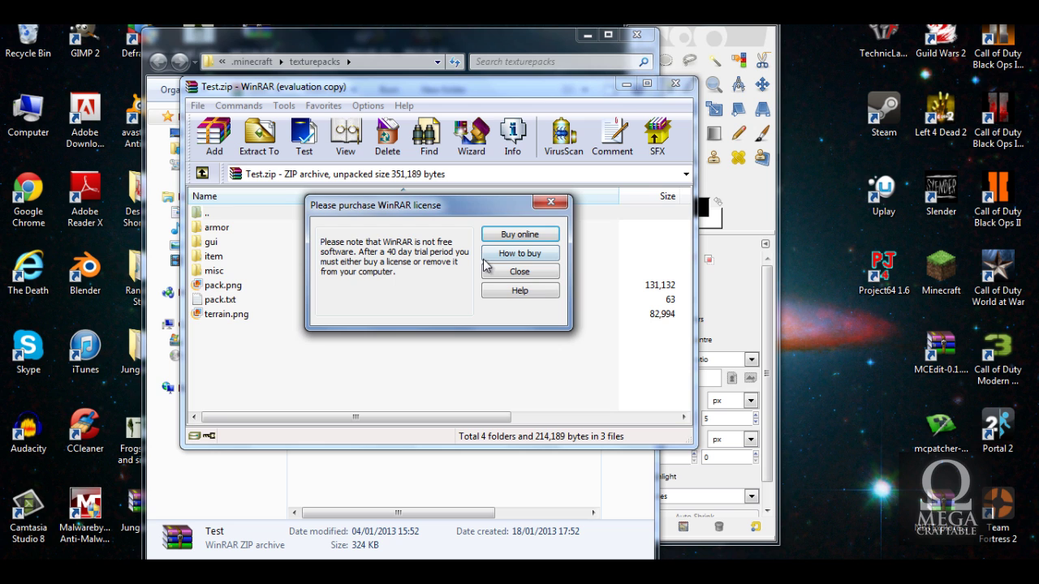
pyautogui.click(520, 272)
pyautogui.doubleClick(422, 86)
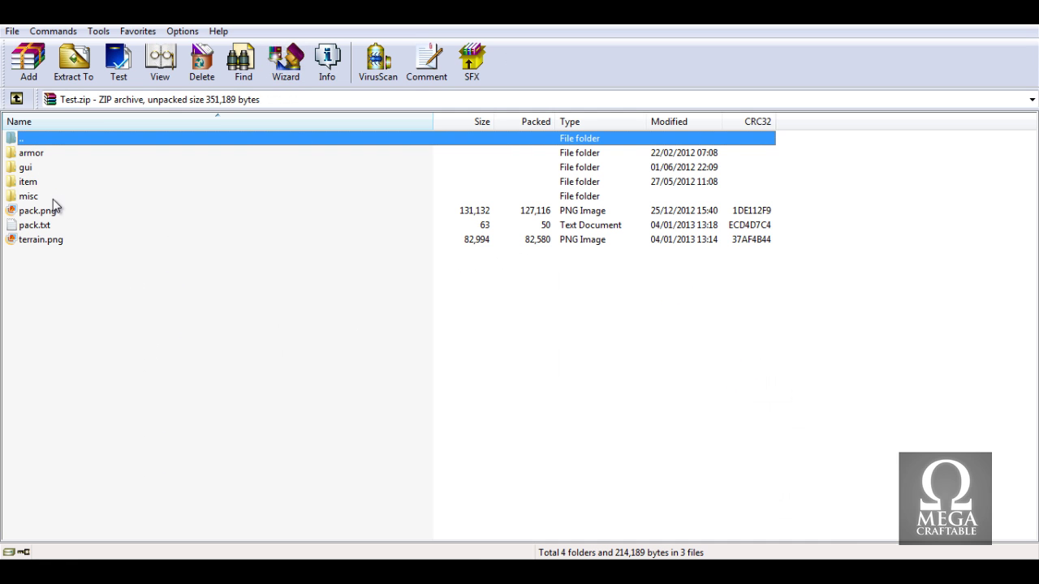
pyautogui.click(47, 240)
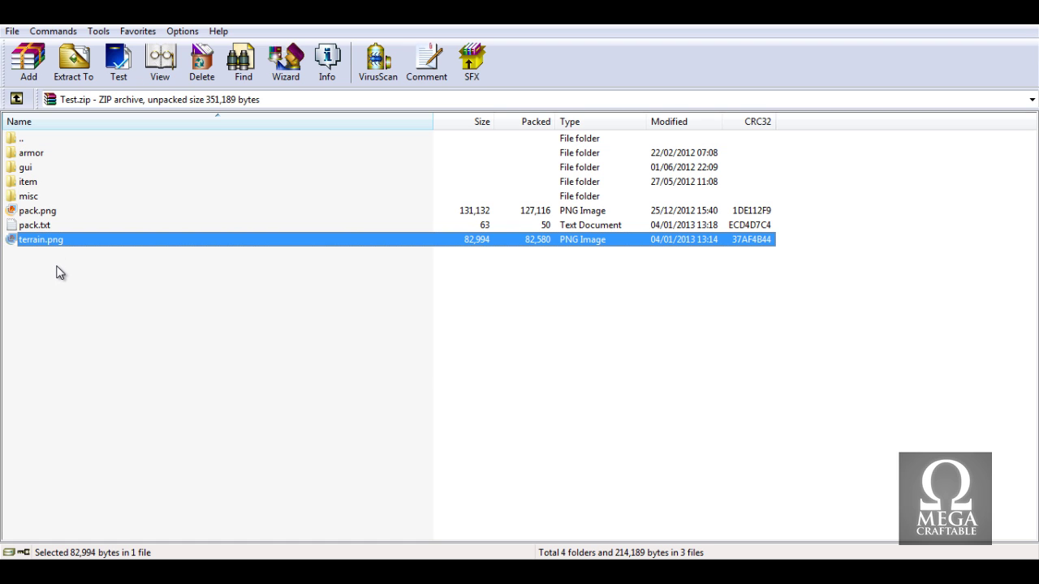
pyautogui.press('Delete')
pyautogui.press('Return')
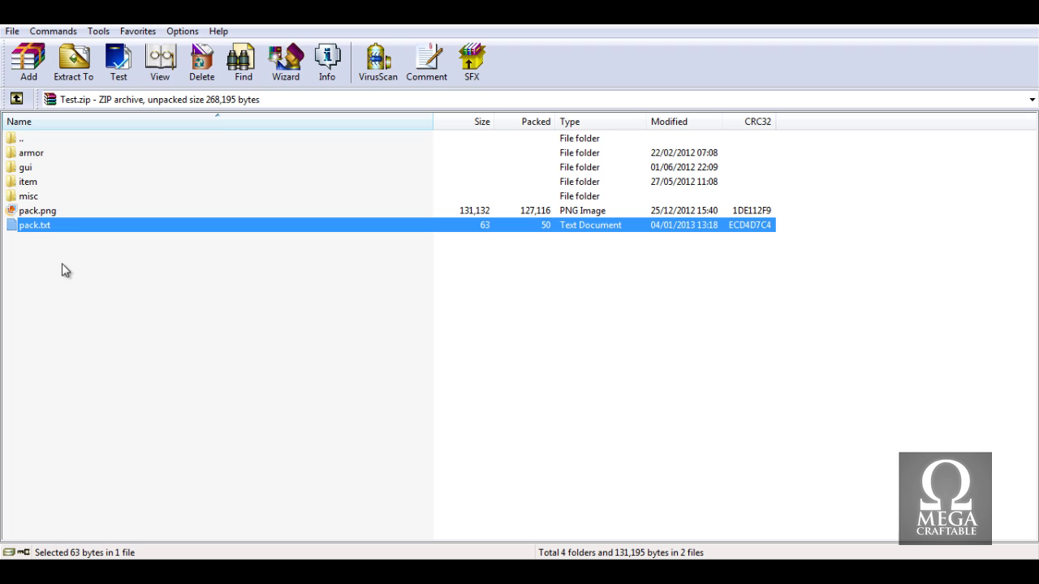
# Delete the armor, gui, item and misc folders from Test.zip.
pyautogui.click(45, 198)
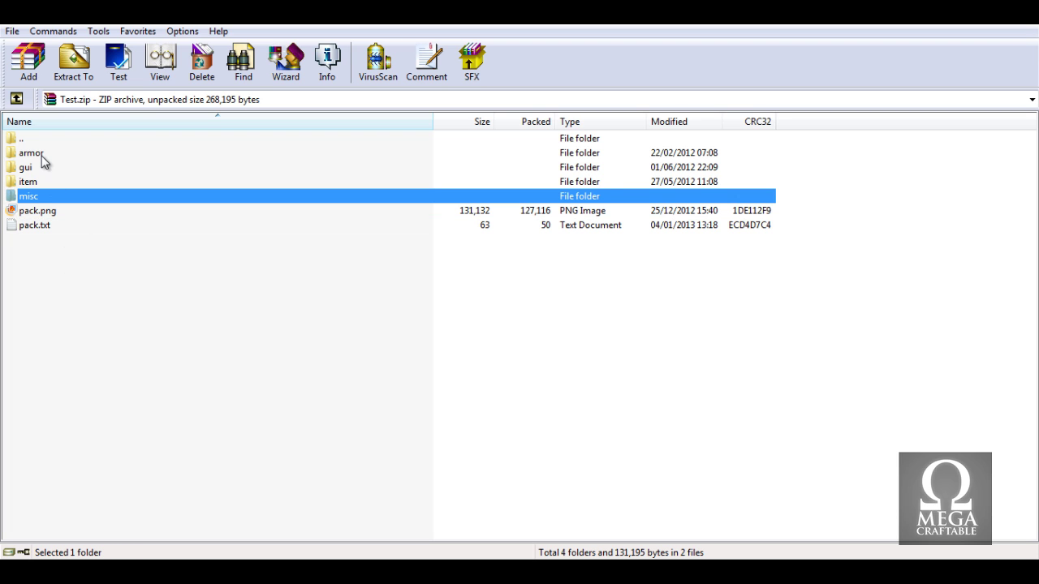
pyautogui.keyDown('shift'); pyautogui.click(43, 158); pyautogui.keyUp('shift')
pyautogui.press('Delete')
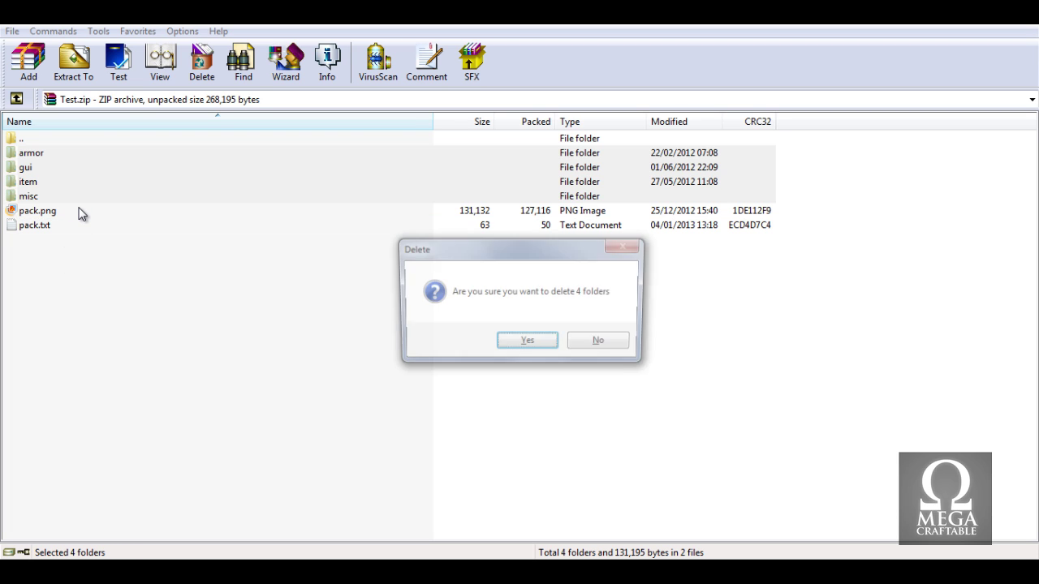
pyautogui.press('Return')
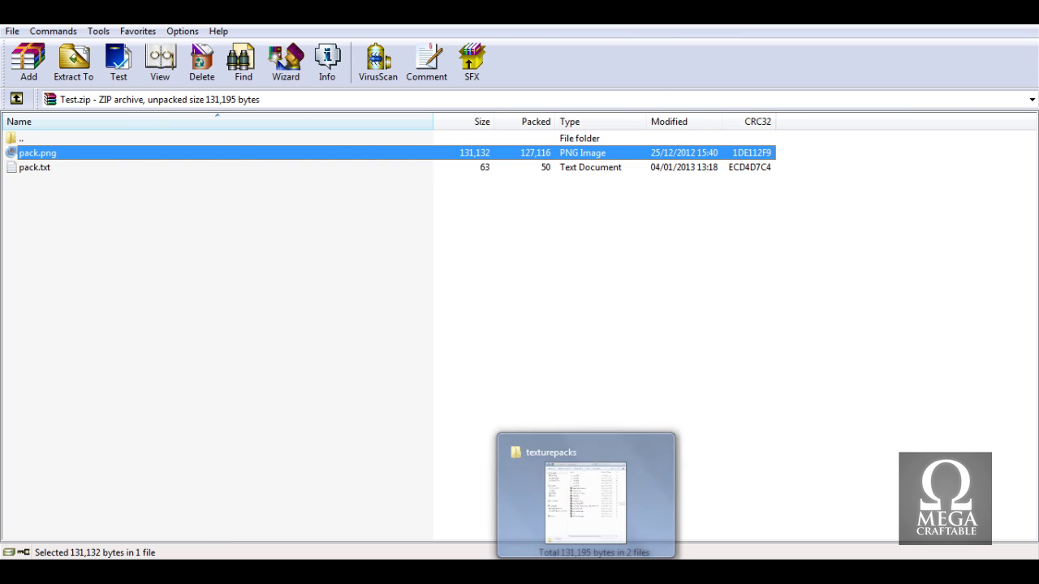
# Open minecraft.jar from .minecraft\bin in WinRAR and place it on the right half.
pyautogui.click(585, 495)
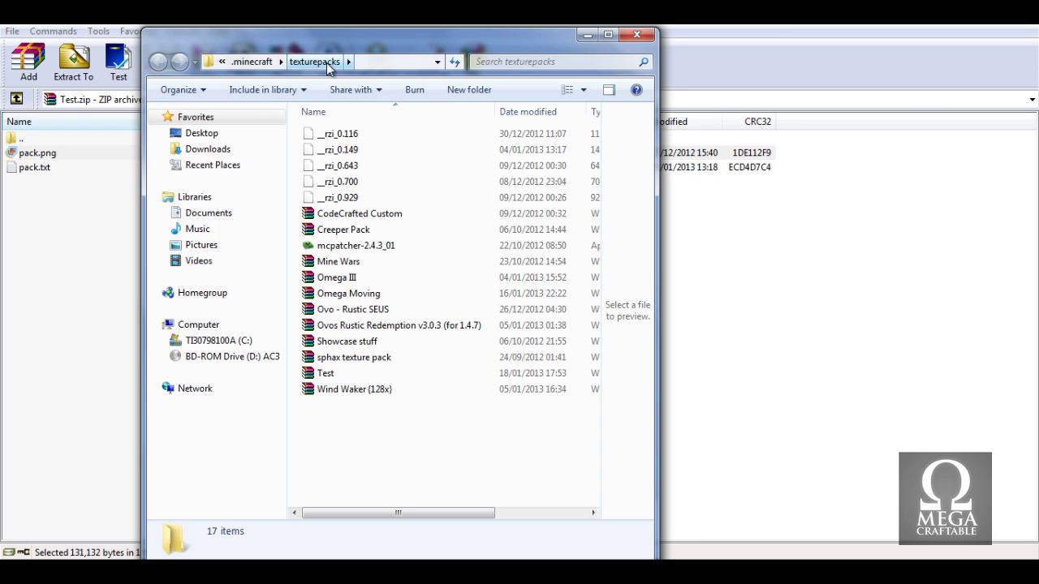
pyautogui.click(254, 61)
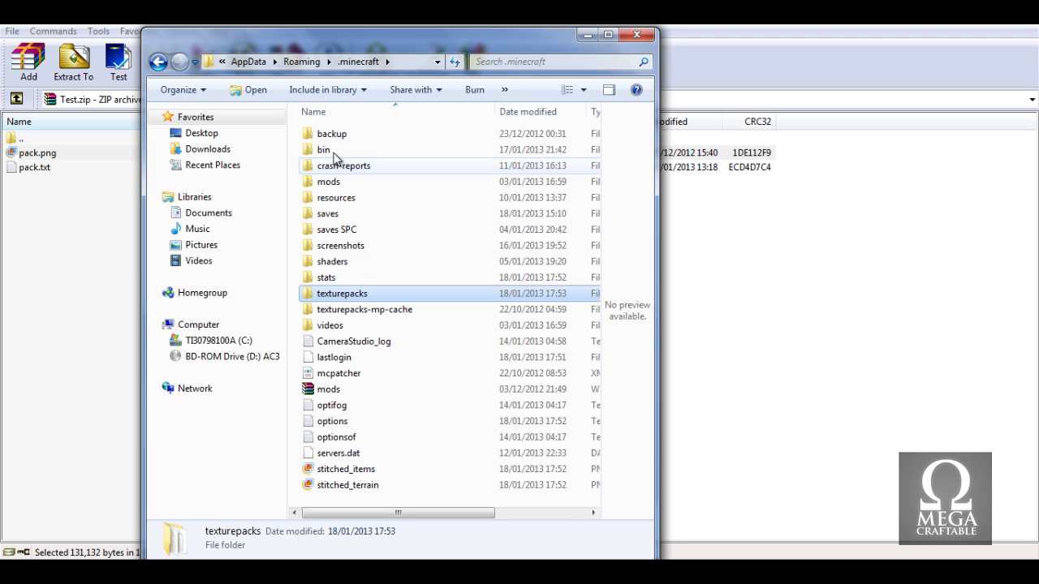
pyautogui.doubleClick(329, 150)
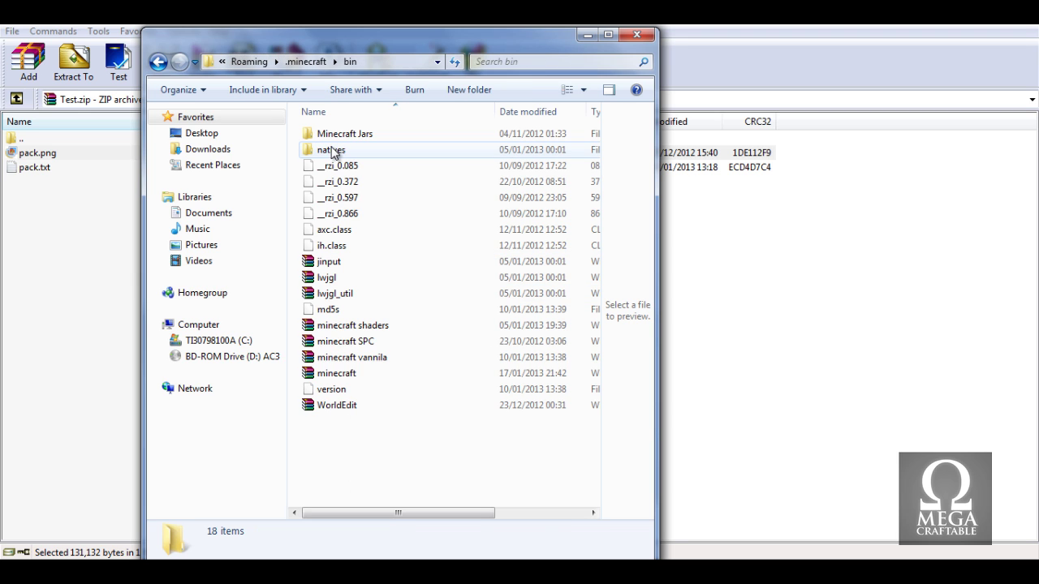
pyautogui.doubleClick(366, 372)
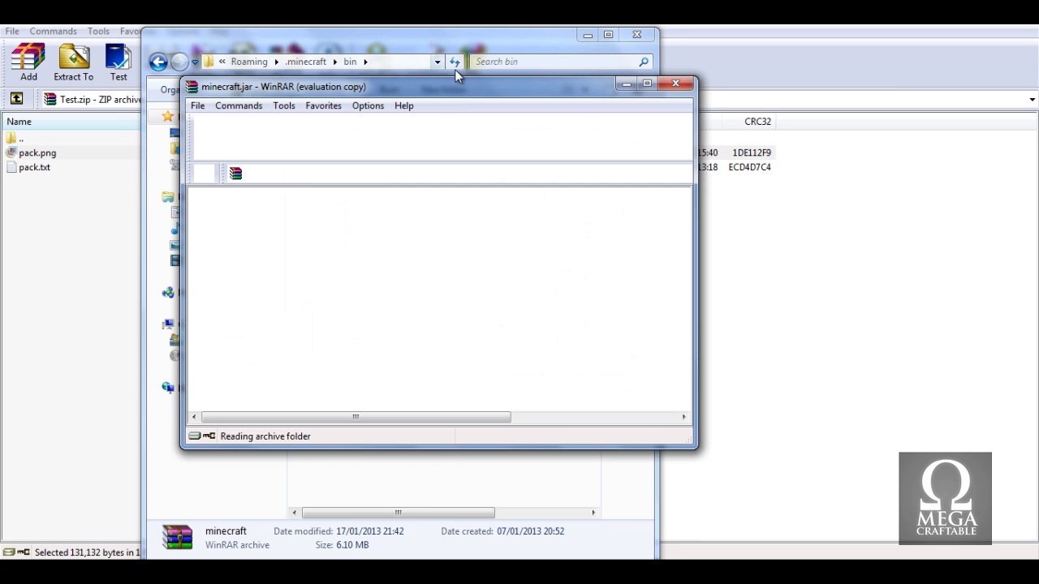
pyautogui.moveTo(458, 89); pyautogui.dragTo(1038, 98)
pyautogui.click(457, 37)
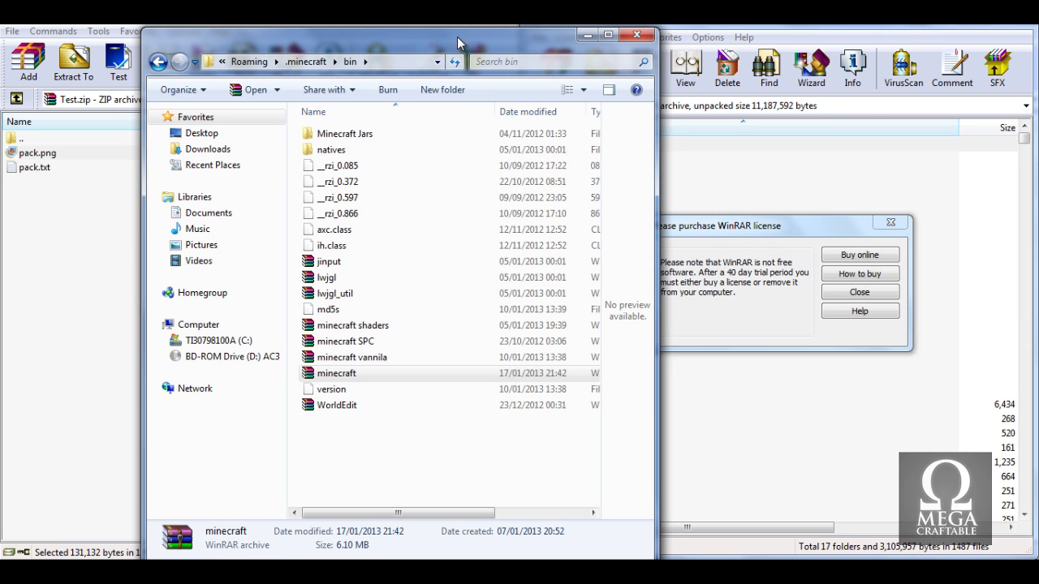
# Copy the textures folder from minecraft.jar into Test.zip.
pyautogui.click(586, 36)
pyautogui.click(860, 293)
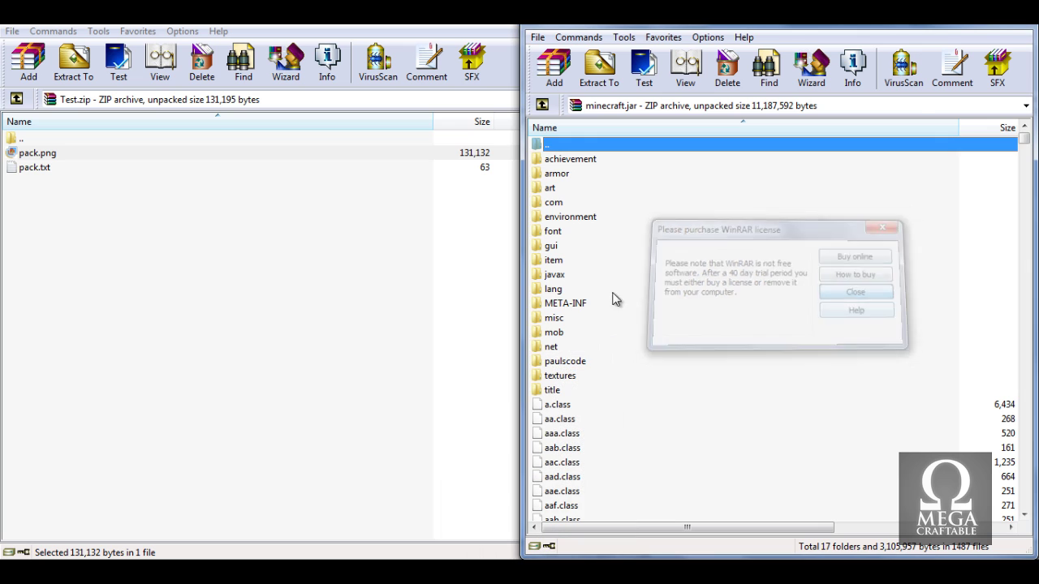
pyautogui.click(591, 380)
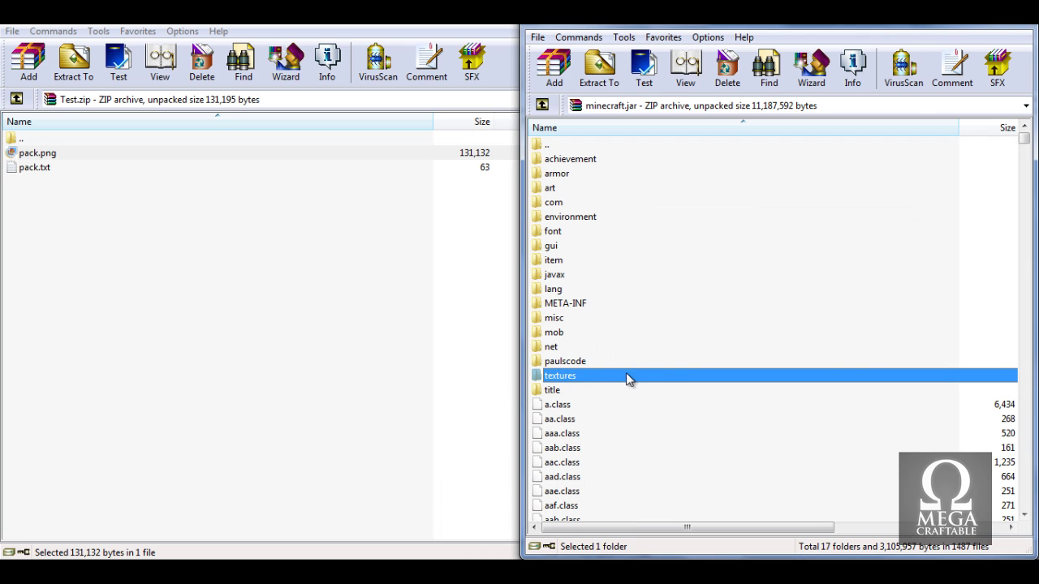
pyautogui.moveTo(289, 358); pyautogui.dragTo(288, 357)
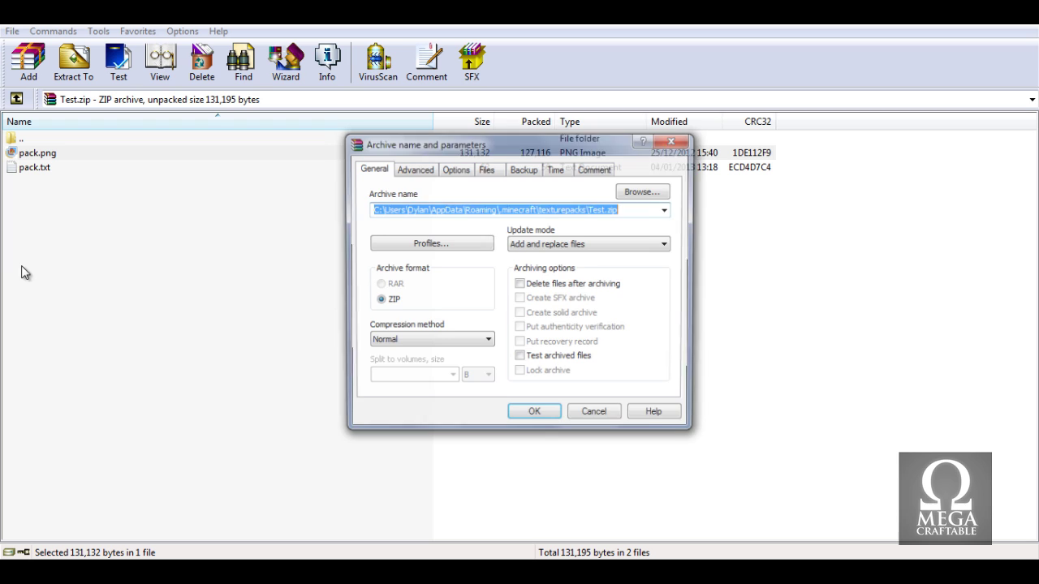
pyautogui.click(551, 421)
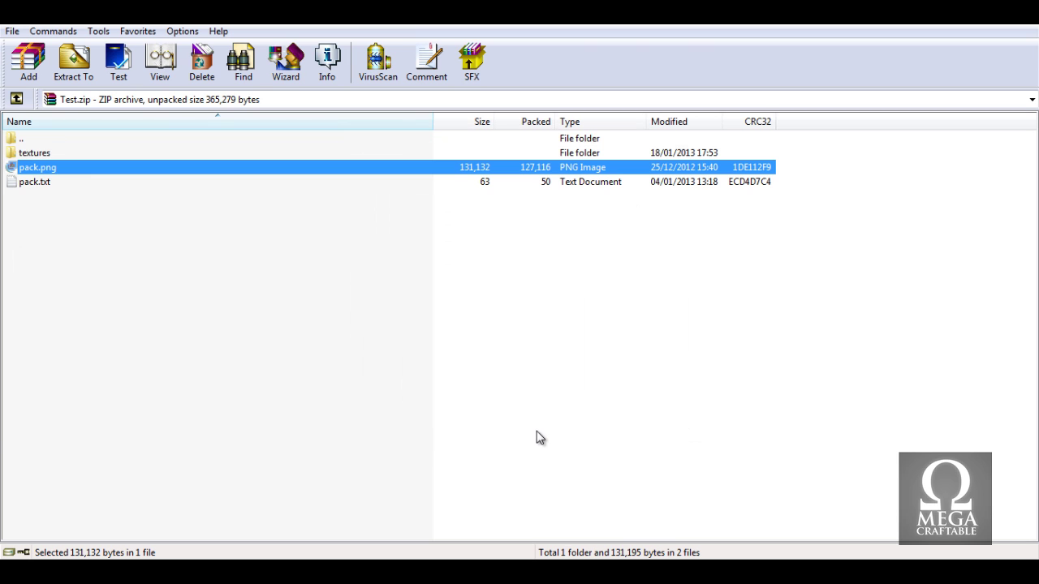
# Open textures > blocks in Test.zip and browse its PNG files, such as cauldron_bottom.png and furnace_top.png.
pyautogui.doubleClick(59, 152)
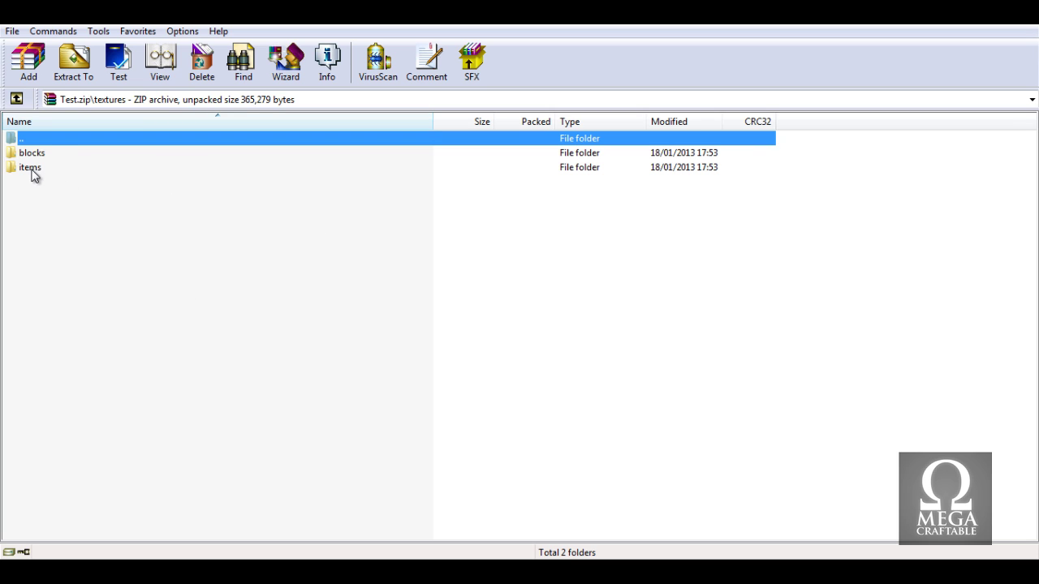
pyautogui.doubleClick(33, 142)
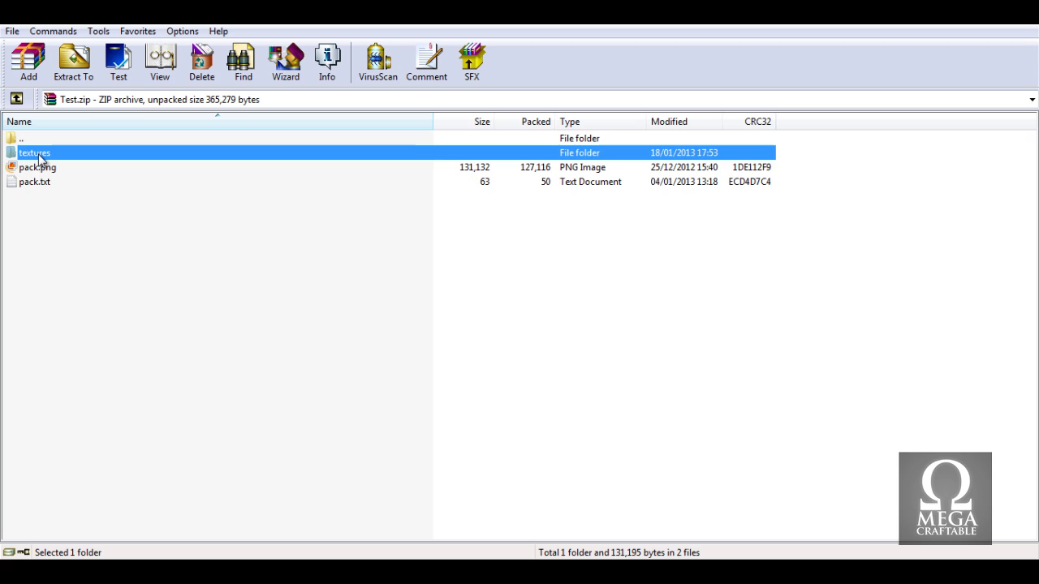
pyautogui.doubleClick(39, 154)
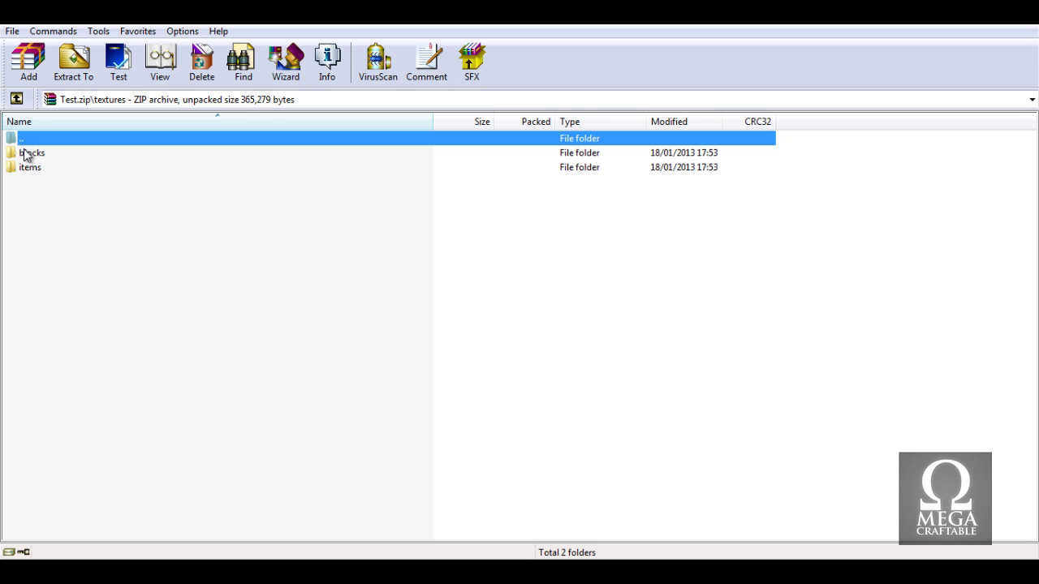
pyautogui.doubleClick(25, 154)
pyautogui.scroll(-5, 95, 292)
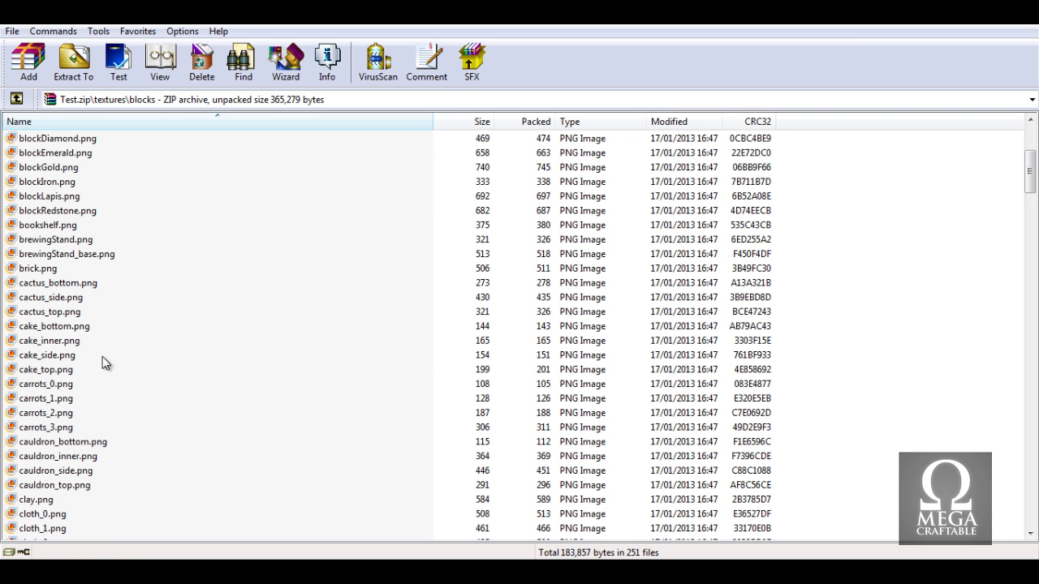
pyautogui.rightClick(99, 441)
pyautogui.click(86, 442)
pyautogui.scroll(-4, 93, 449)
pyautogui.scroll(-13, 93, 449)
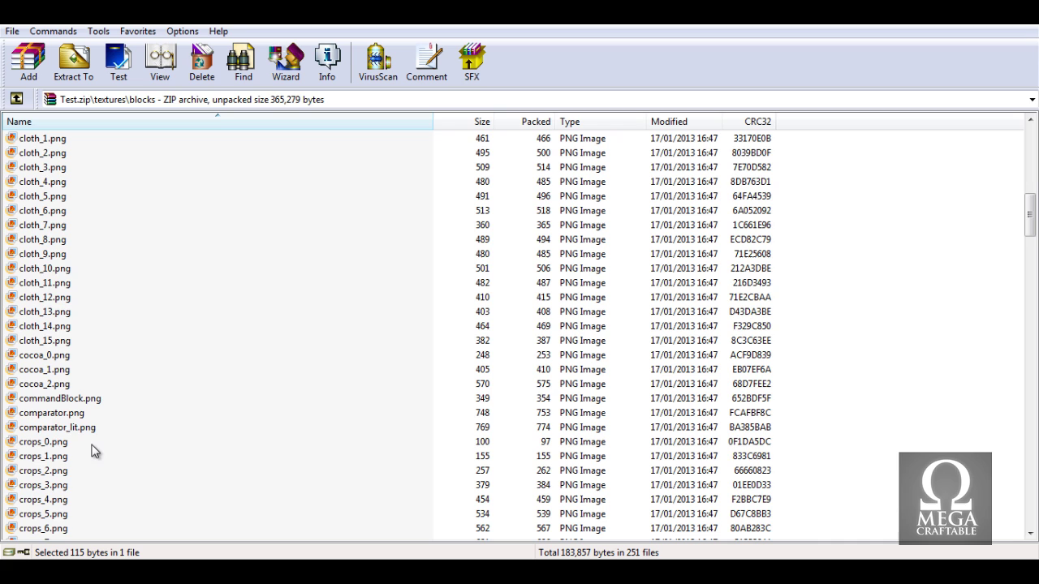
pyautogui.scroll(-9, 69, 442)
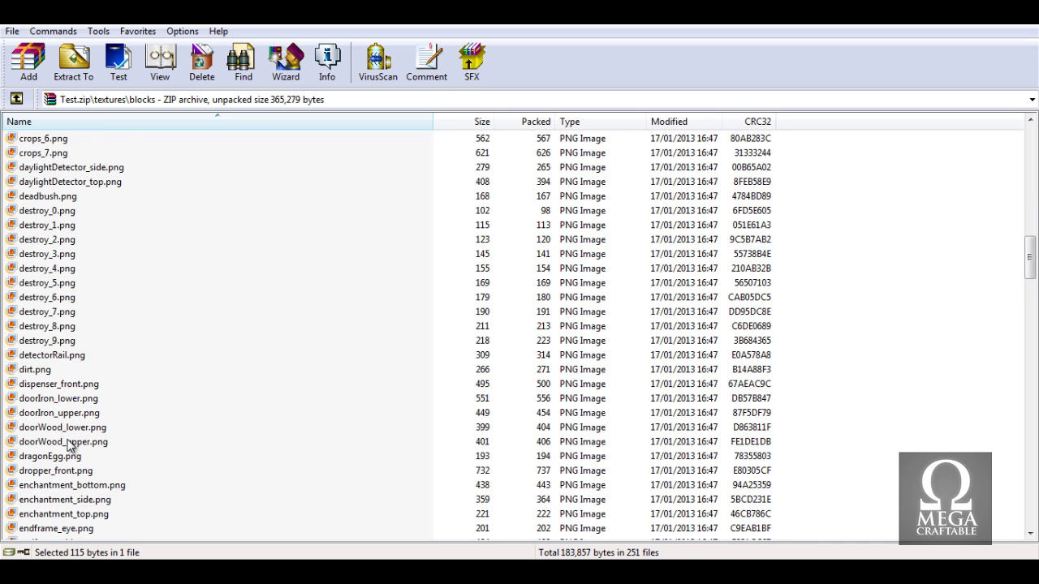
pyautogui.click(70, 445)
pyautogui.press('c')
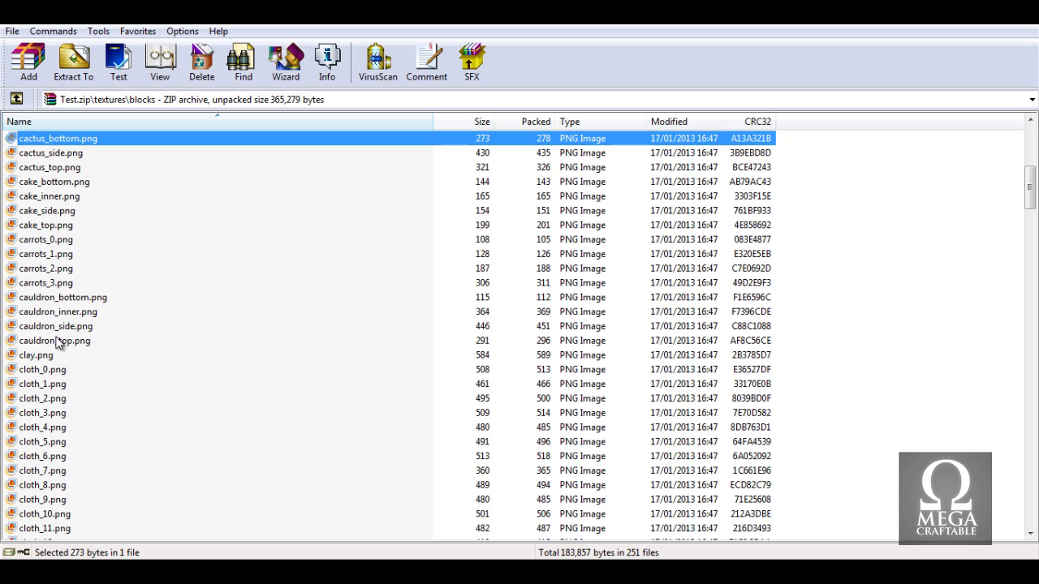
# Preview carrots_1.png from the blocks folder, then close the viewer.
pyautogui.doubleClick(36, 257)
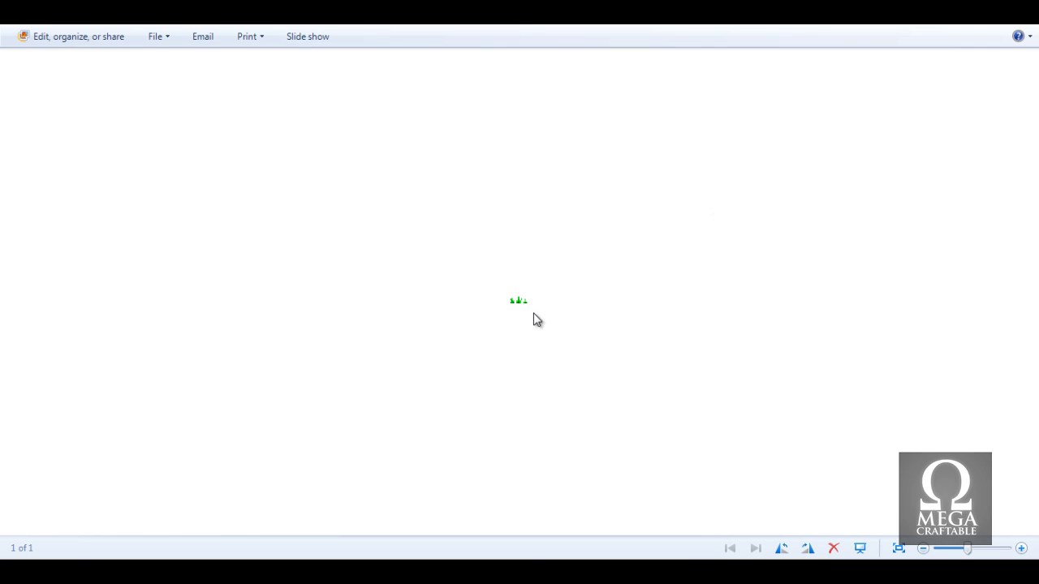
pyautogui.scroll(1, 461, 331)
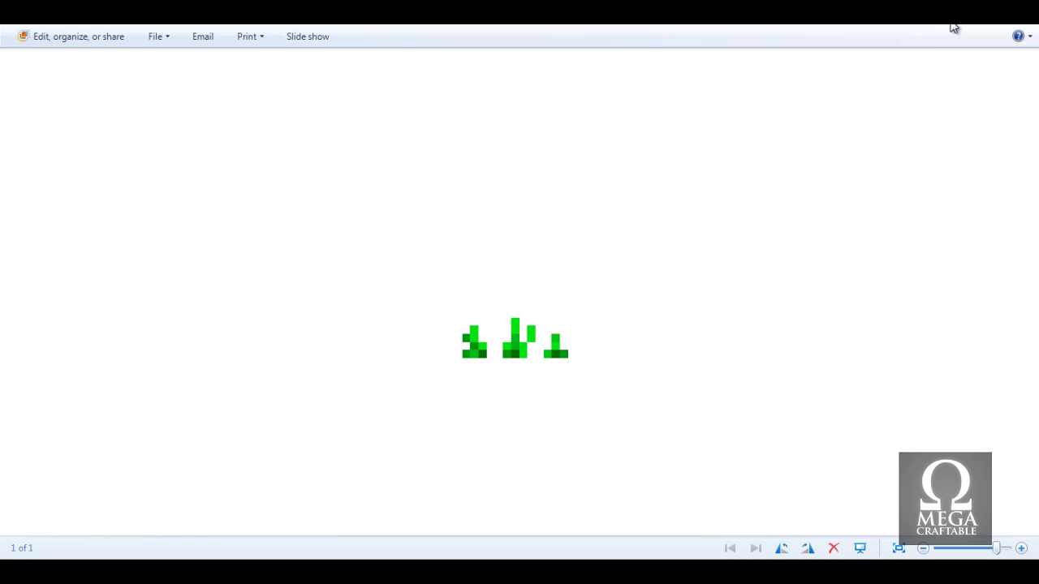
pyautogui.hotkey('alt', 'F4')
pyautogui.scroll(8, 213, 207)
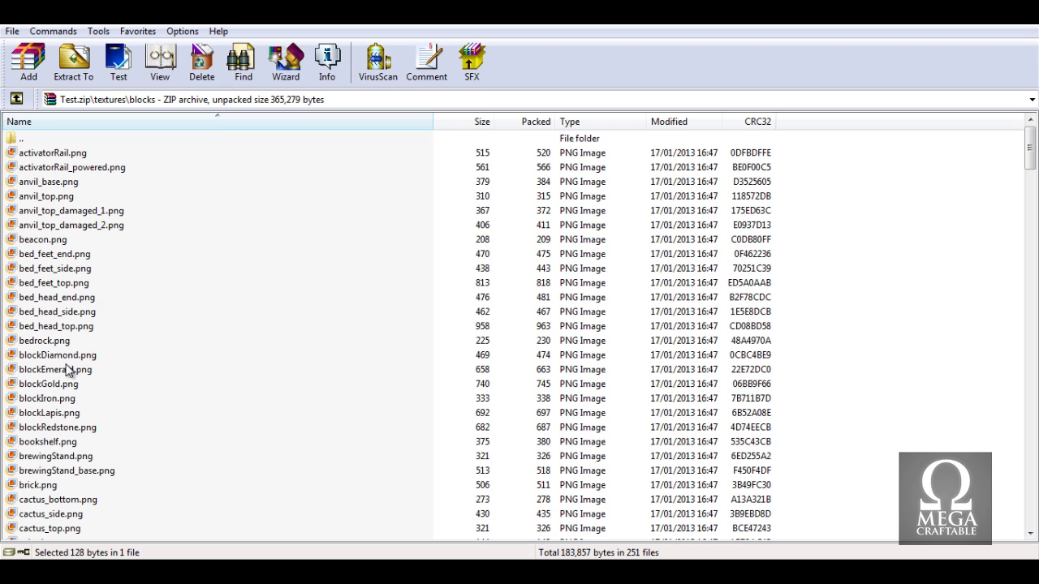
# Preview blockRedstone.png in Photo Viewer, check its open-with options, then close the preview.
pyautogui.doubleClick(59, 430)
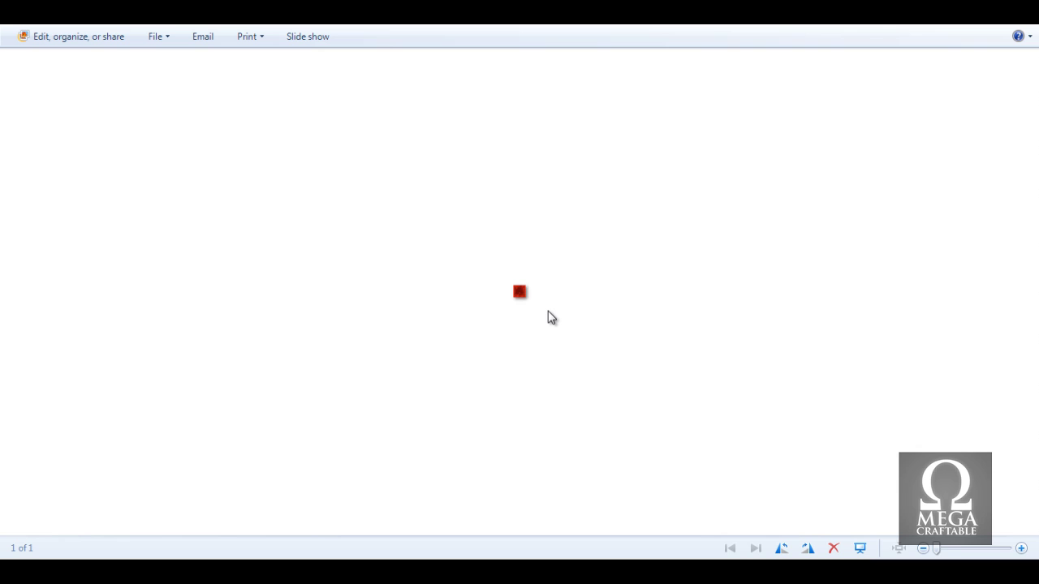
pyautogui.scroll(3, 542, 302)
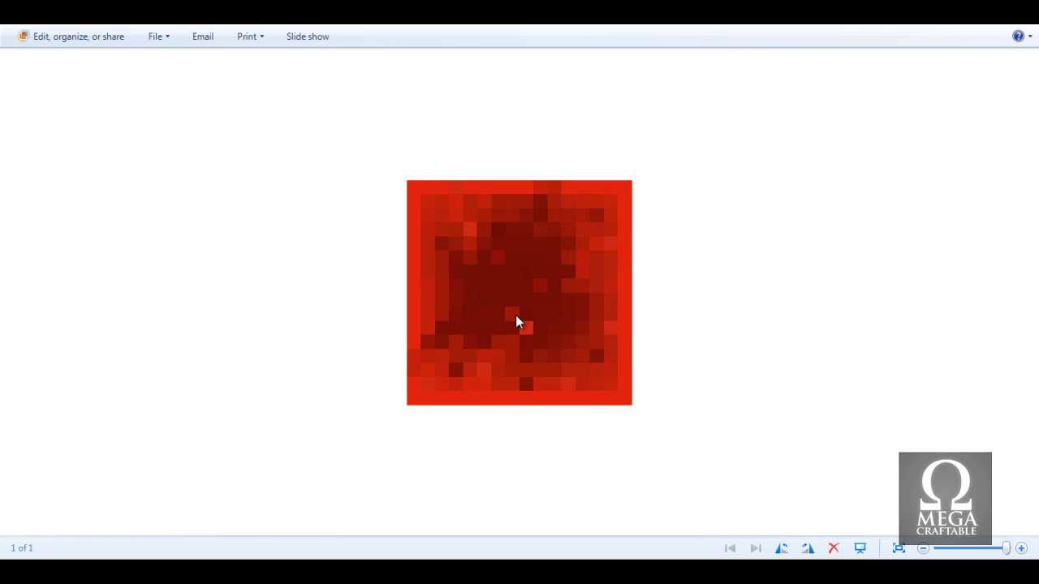
pyautogui.rightClick(516, 320)
pyautogui.moveTo(546, 328)
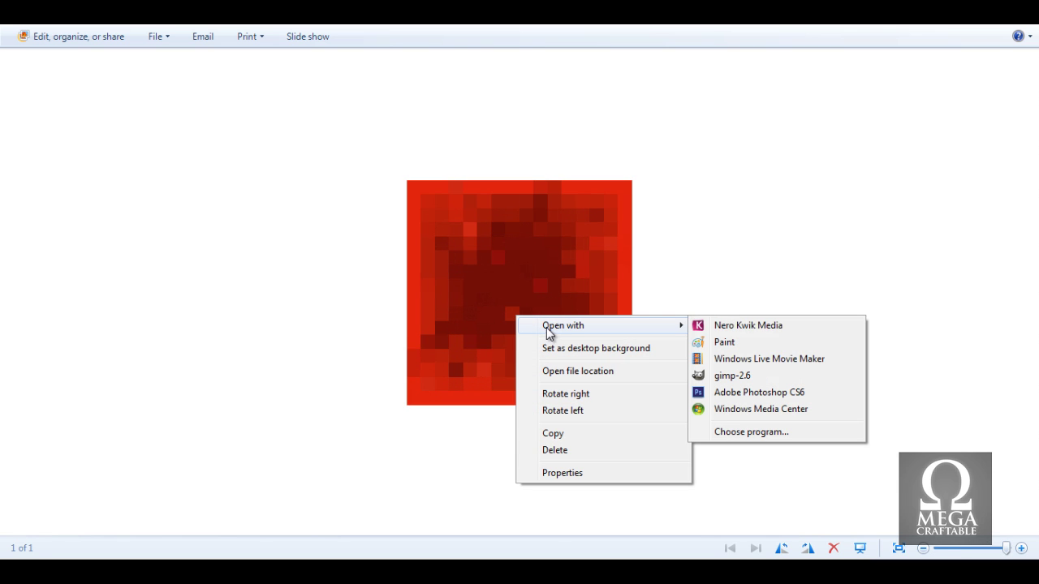
pyautogui.click(765, 376)
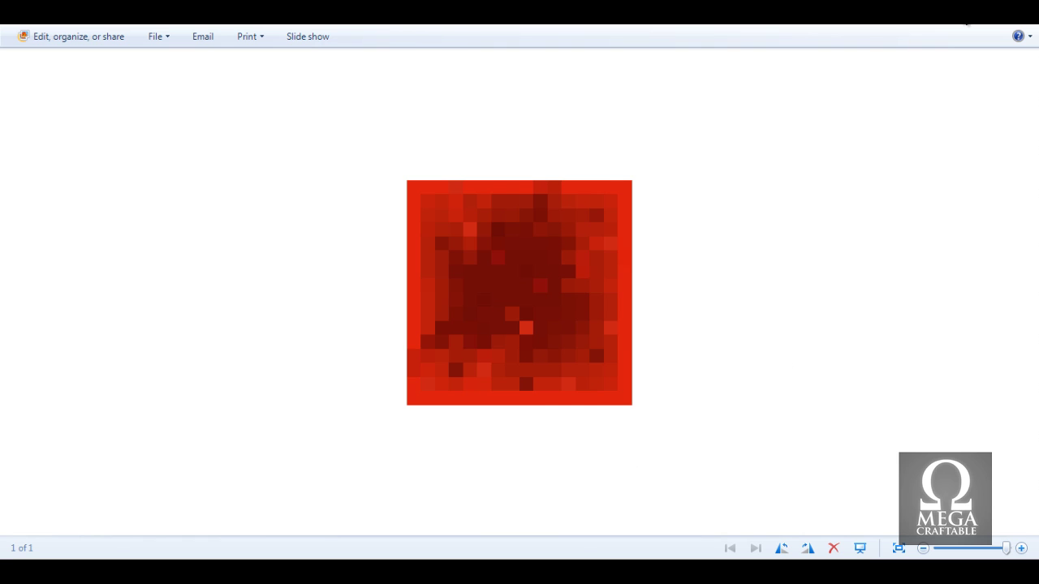
pyautogui.click(966, 26)
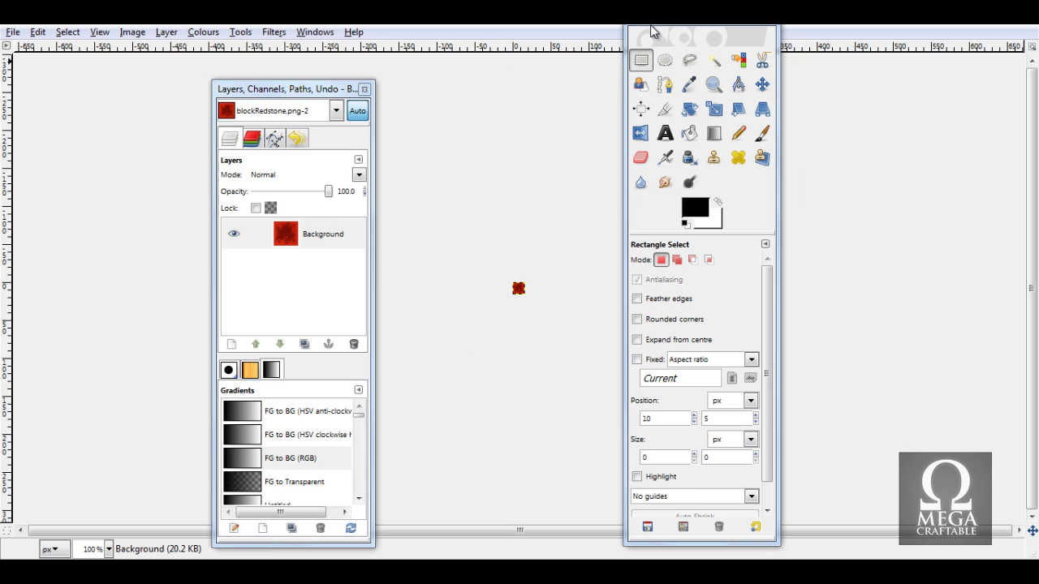
# Zoom the 16×16 redstone texture to 800% from the status-bar zoom list.
pyautogui.click(109, 551)
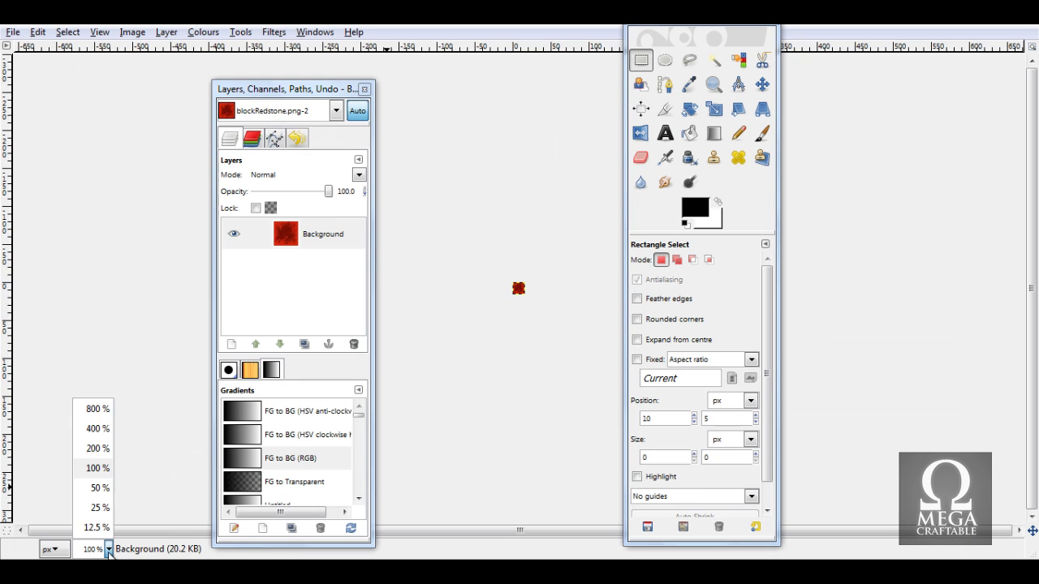
pyautogui.click(97, 410)
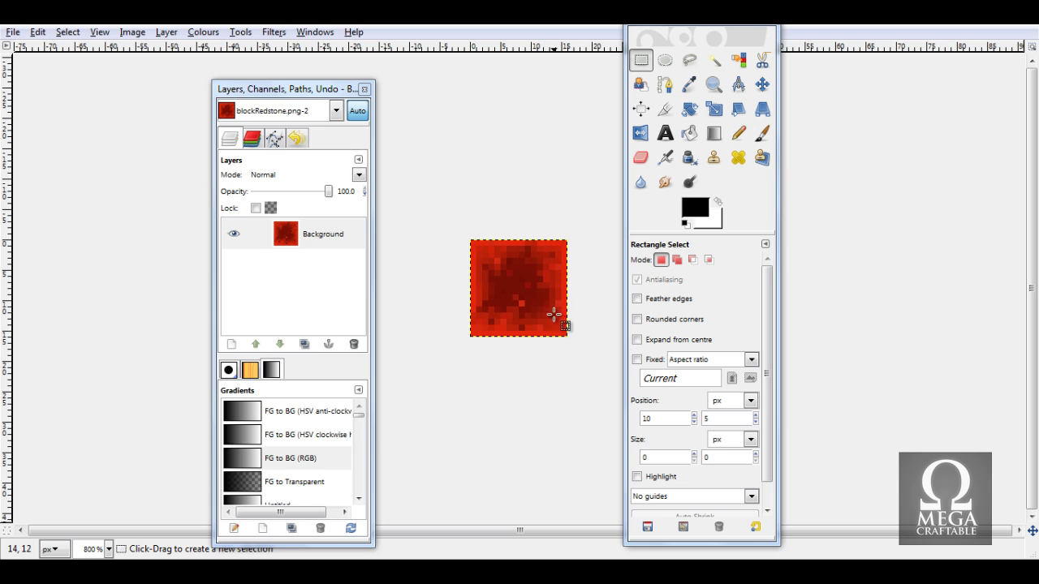
pyautogui.click(192, 33)
pyautogui.moveTo(132, 37)
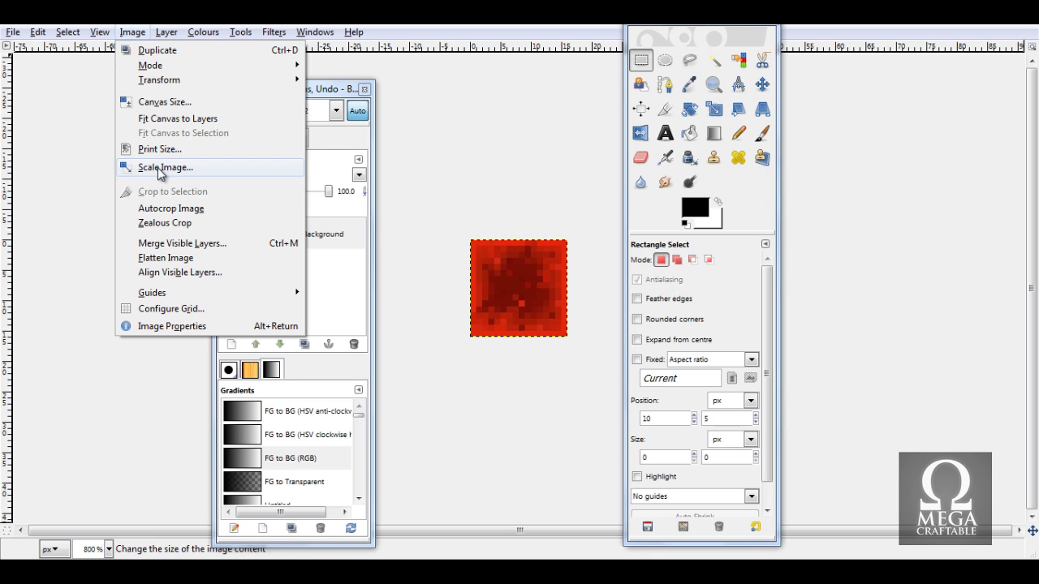
# Resize the canvas to width 16 and height 160 with the chain unlinked.
pyautogui.click(184, 104)
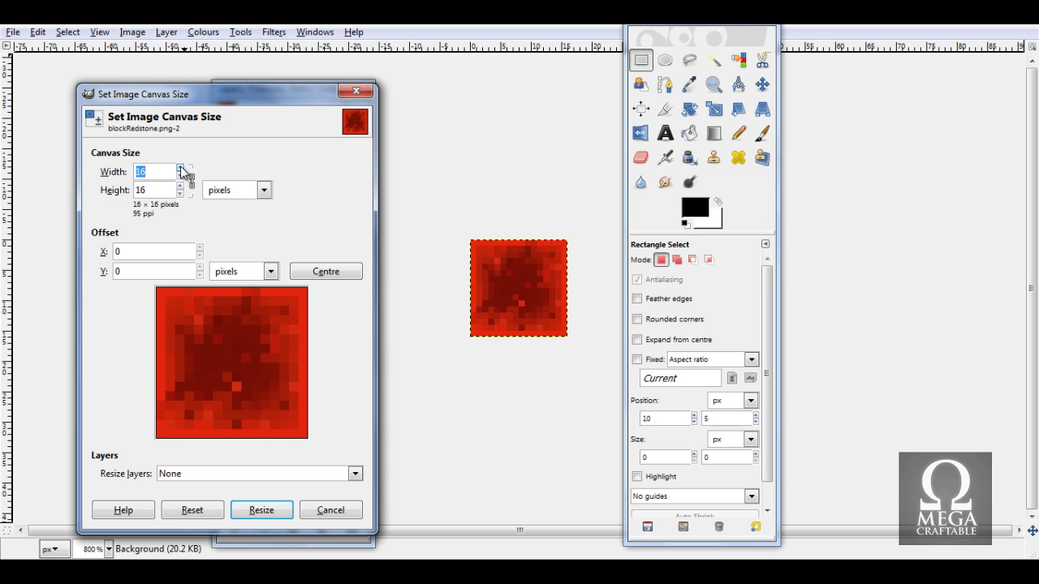
pyautogui.click(180, 168)
pyautogui.click(180, 168)
pyautogui.click(180, 168)
pyautogui.click(180, 175)
pyautogui.click(180, 175)
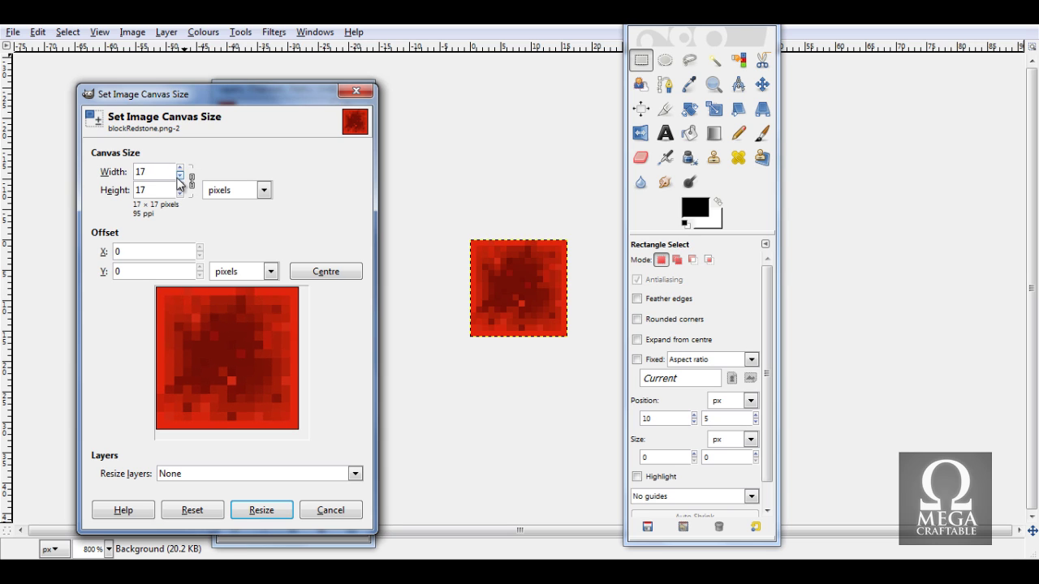
pyautogui.click(180, 175)
pyautogui.click(193, 184)
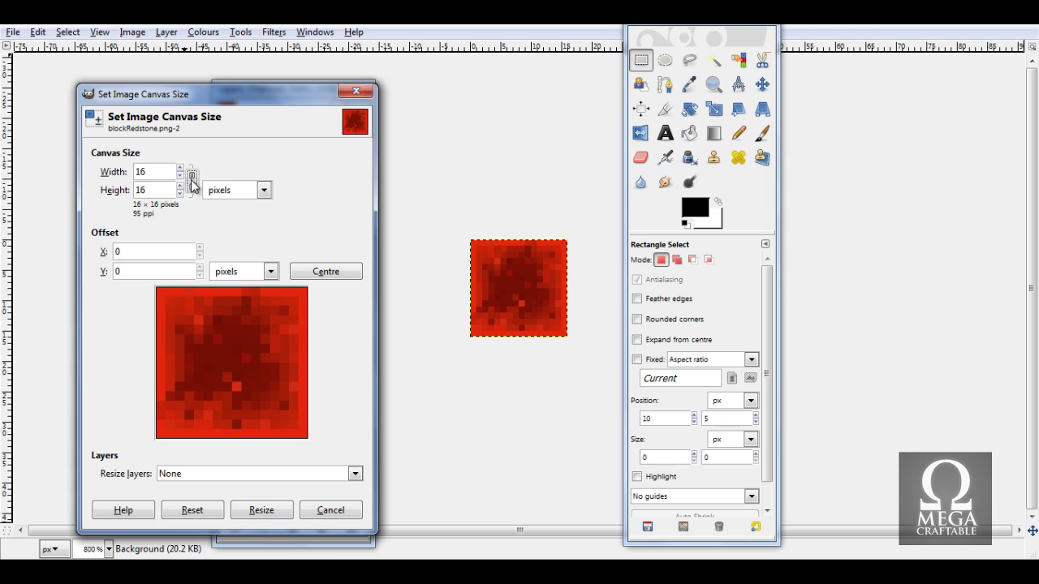
pyautogui.click(182, 189)
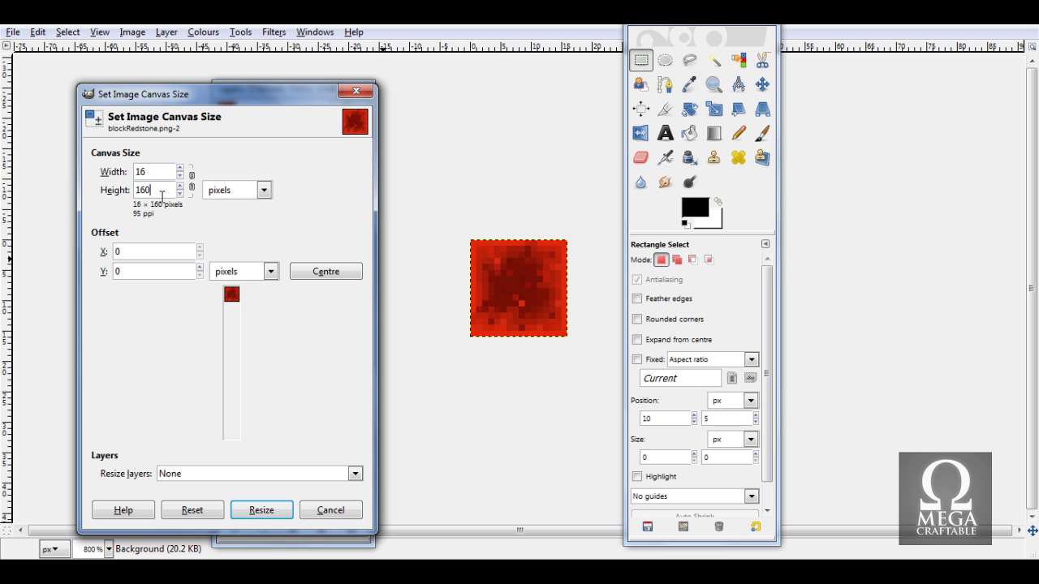
pyautogui.click(260, 511)
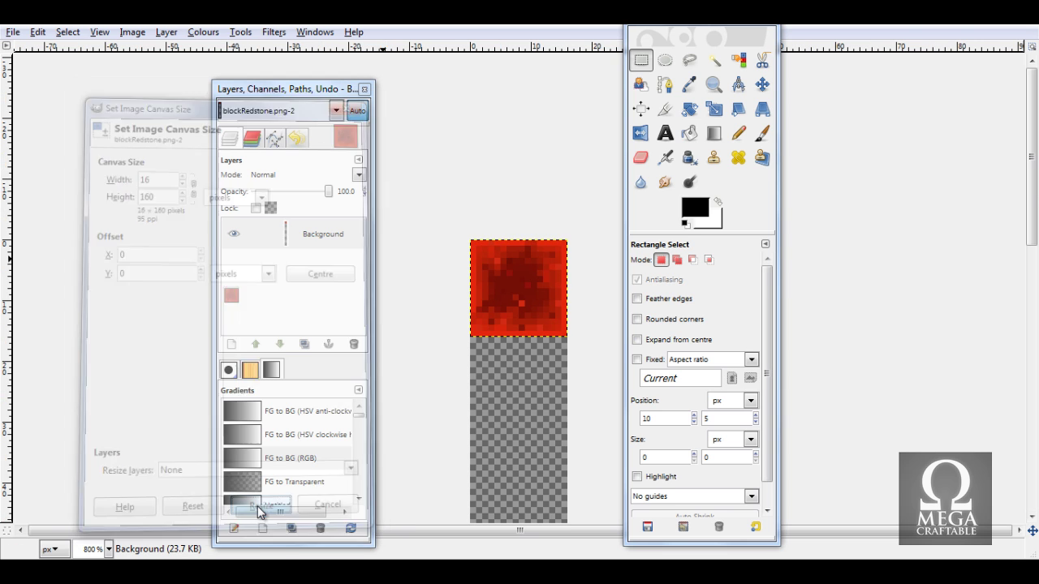
# Look over the strip and select the Background layer in the Layers panel.
pyautogui.scroll(-4, 492, 325)
pyautogui.scroll(2, 492, 304)
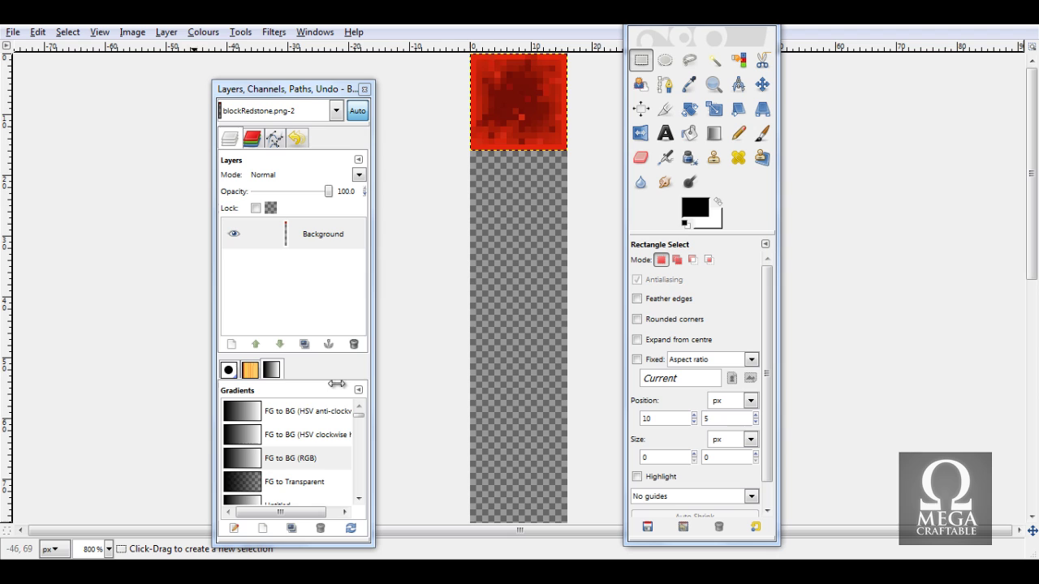
pyautogui.scroll(-3, 506, 170)
pyautogui.scroll(3, 520, 438)
pyautogui.scroll(-5, 528, 487)
pyautogui.scroll(5, 526, 487)
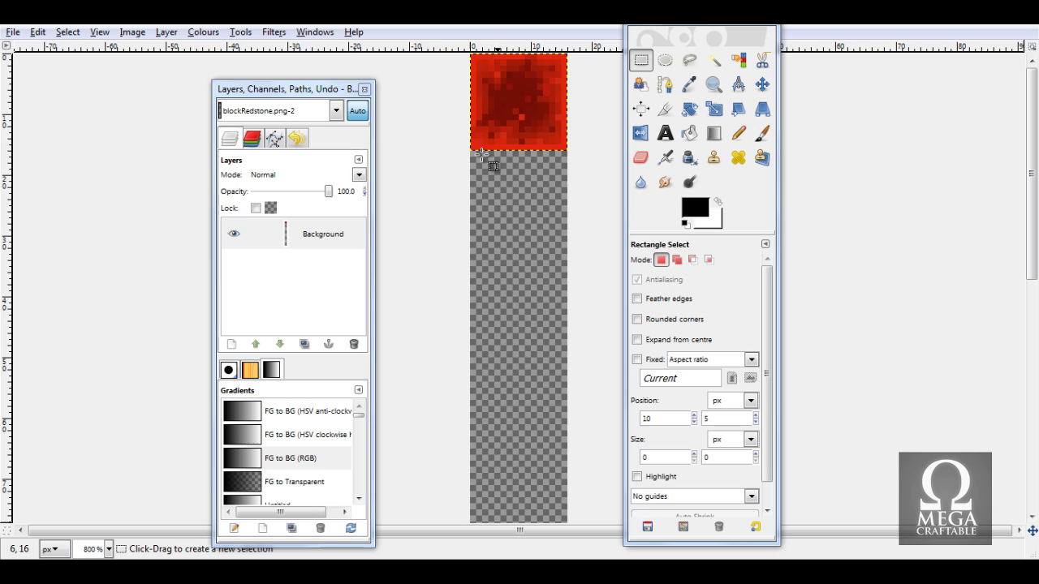
pyautogui.click(295, 239)
pyautogui.rightClick(295, 239)
pyautogui.click(519, 102)
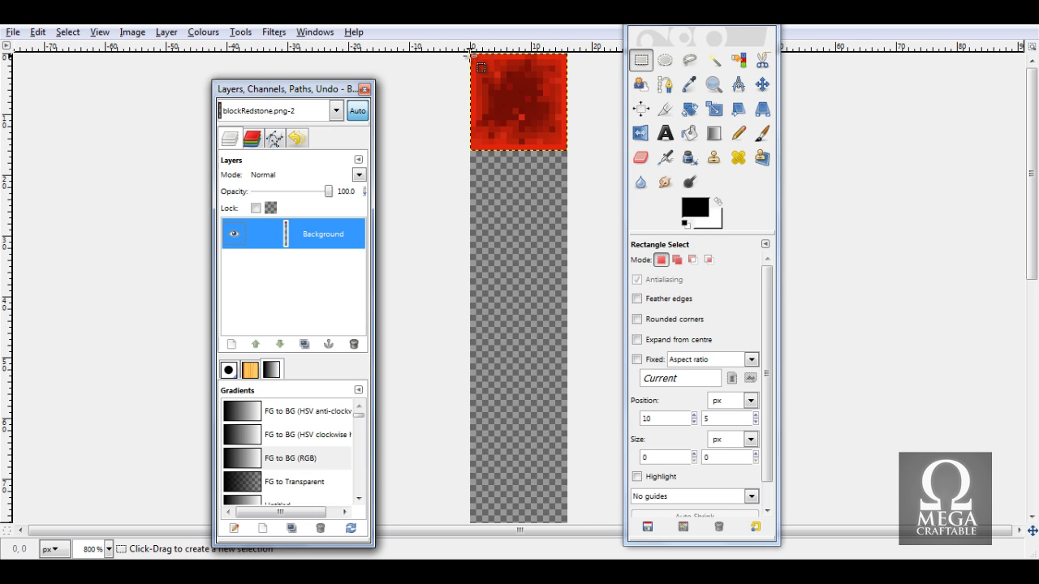
# Copy the top 16×16 redstone tile, move the paste directly below it, and make it a new layer.
pyautogui.moveTo(472, 54); pyautogui.dragTo(577, 158)
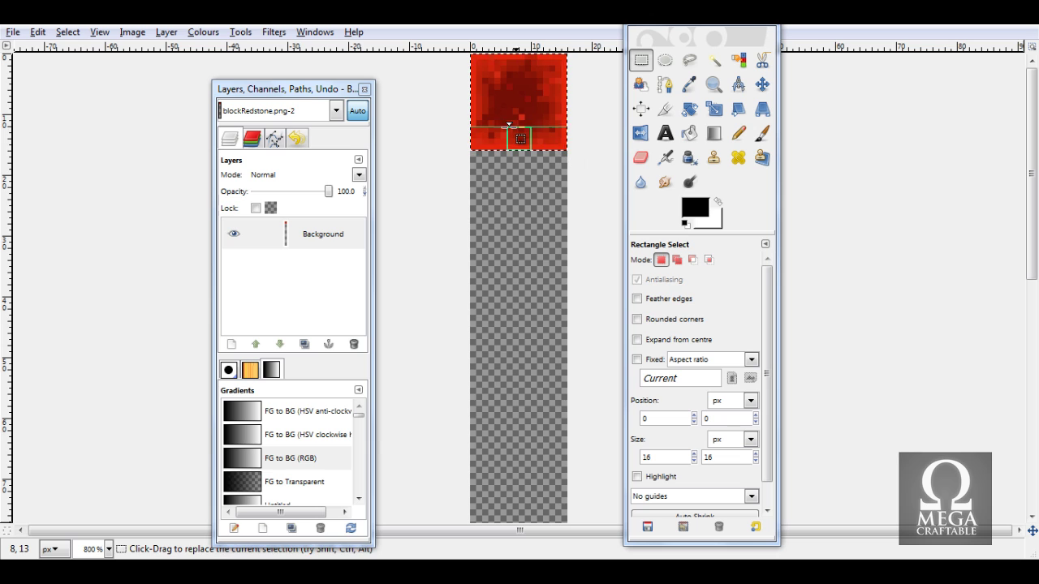
pyautogui.hotkey('ctrl', 'c')
pyautogui.hotkey('ctrl', 'v')
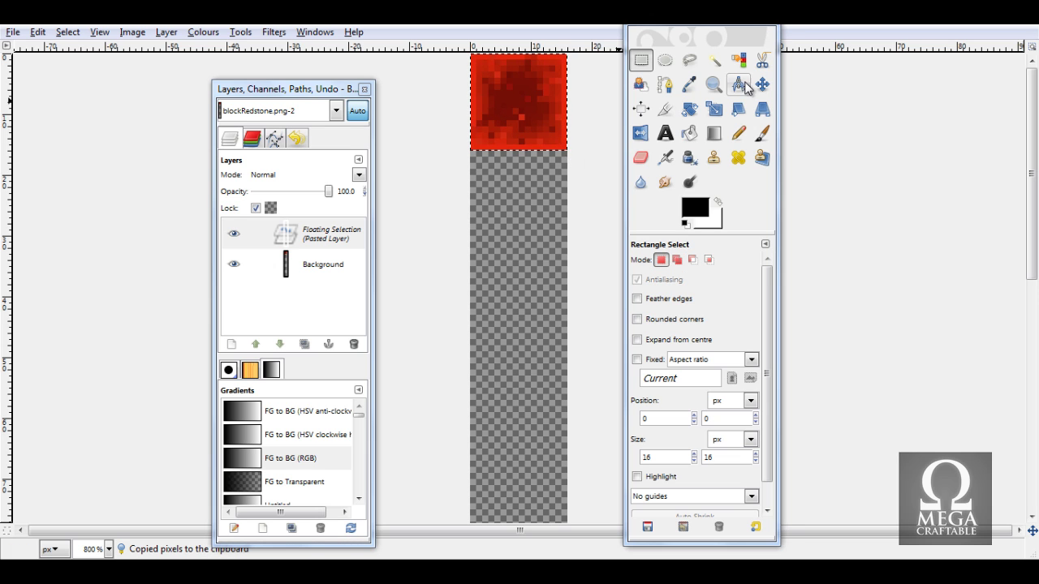
pyautogui.click(763, 85)
pyautogui.moveTo(528, 127); pyautogui.dragTo(524, 220)
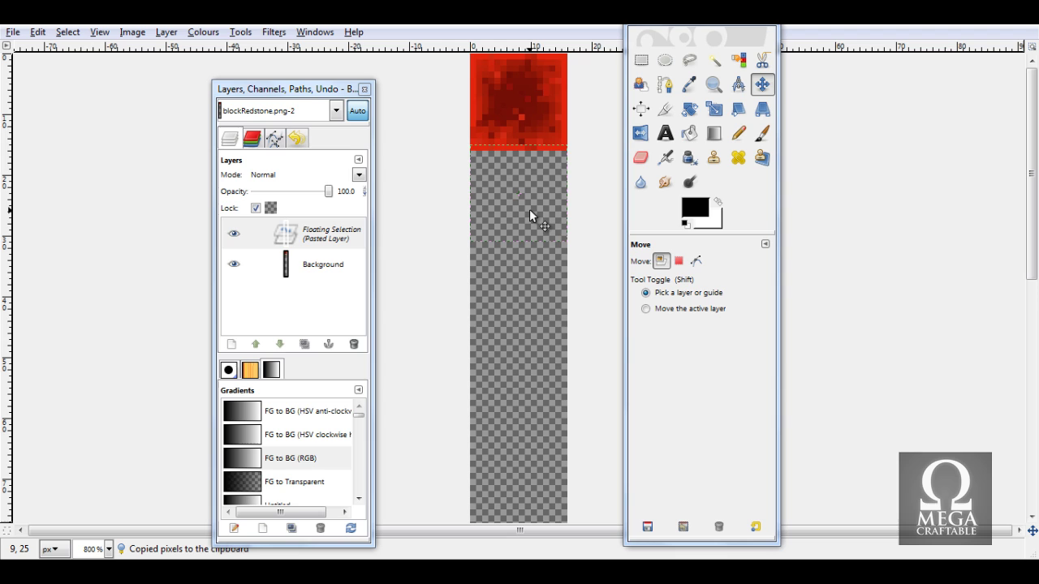
pyautogui.click(231, 345)
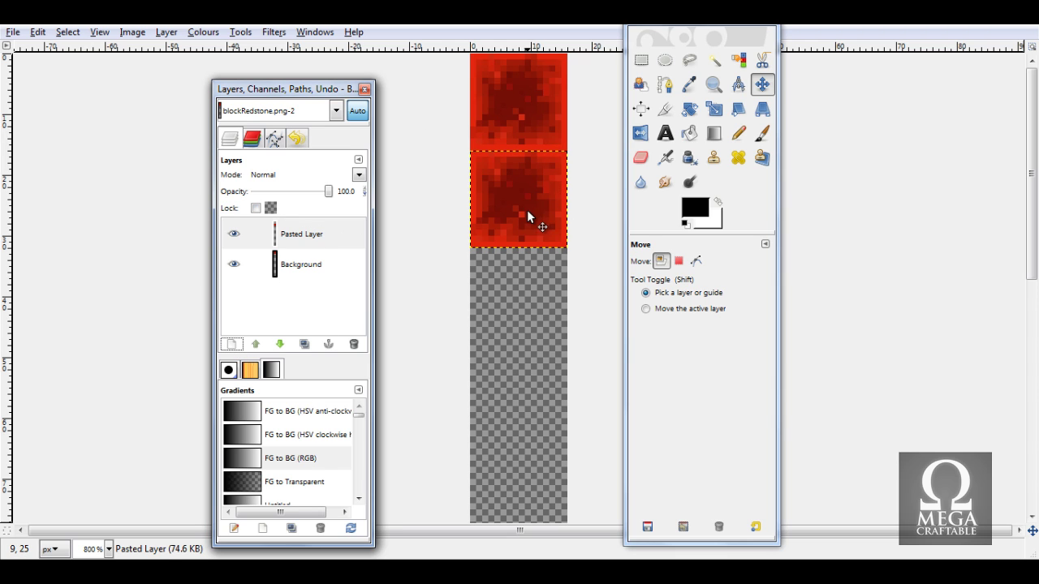
pyautogui.scroll(-5, 498, 487)
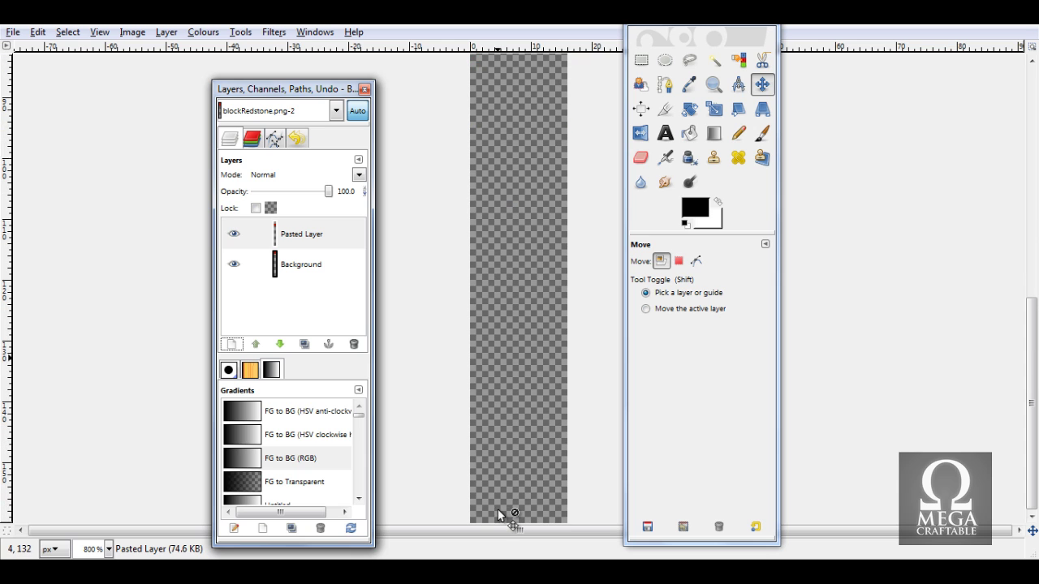
pyautogui.scroll(5, 513, 420)
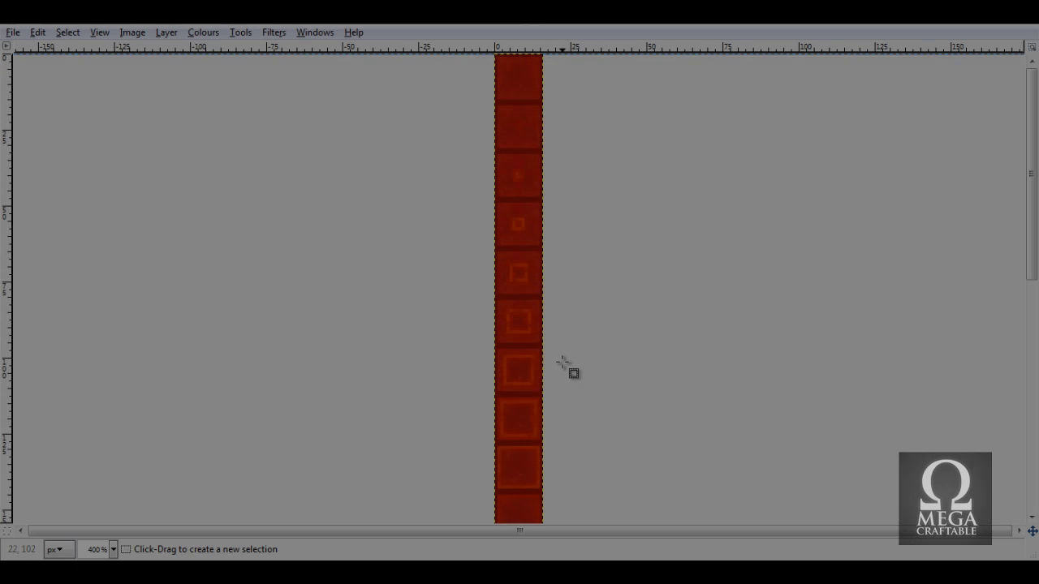
pyautogui.scroll(8, 572, 340)
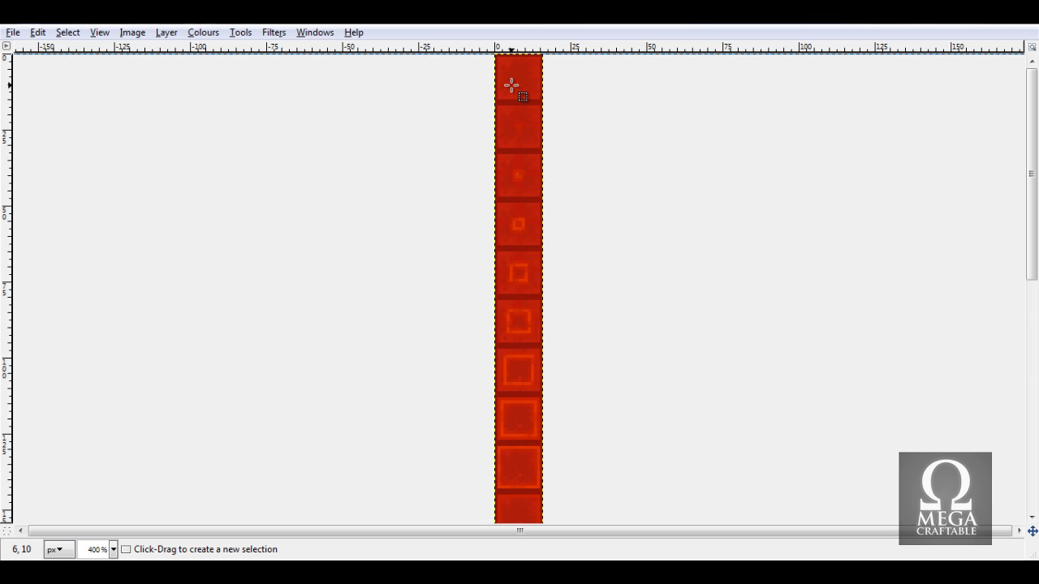
pyautogui.scroll(-8, 514, 214)
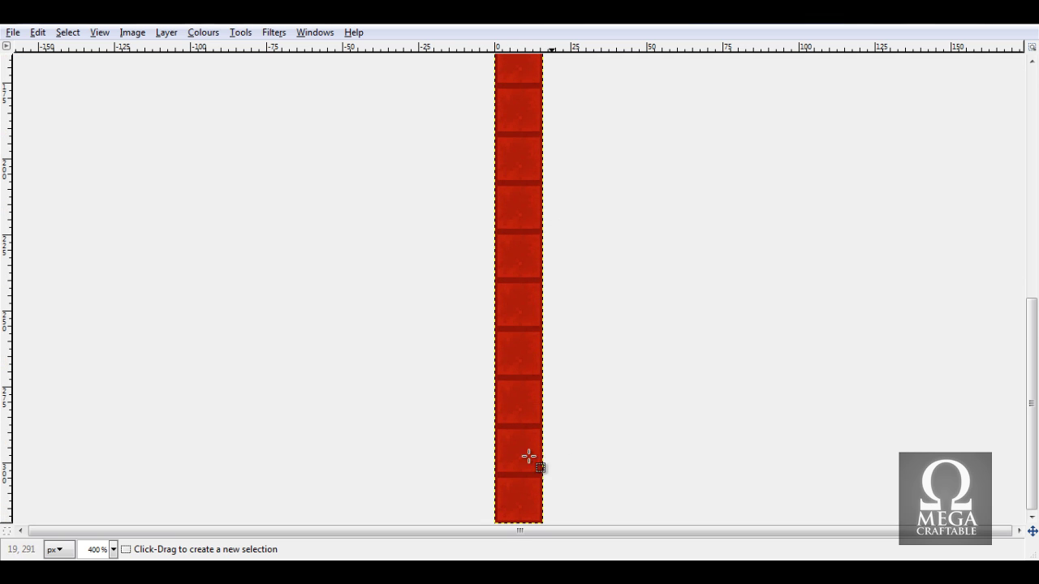
pyautogui.scroll(8, 500, 455)
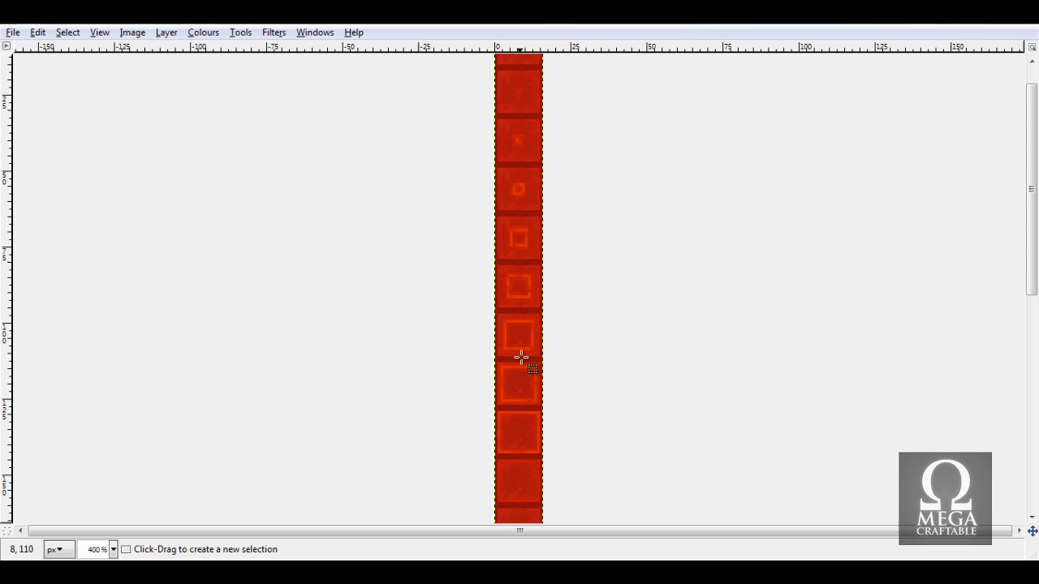
pyautogui.scroll(-8, 543, 370)
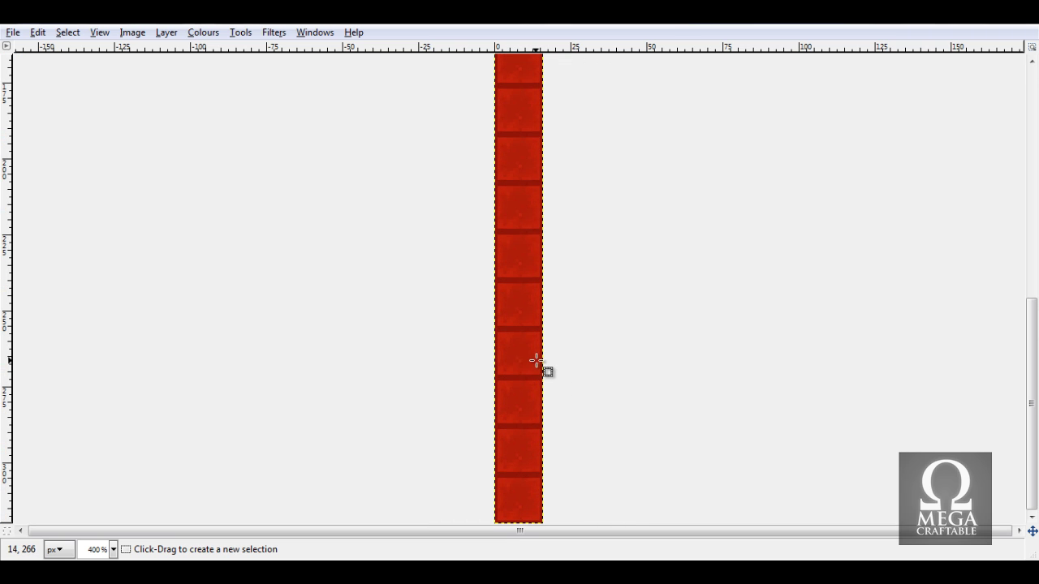
pyautogui.scroll(5, 528, 485)
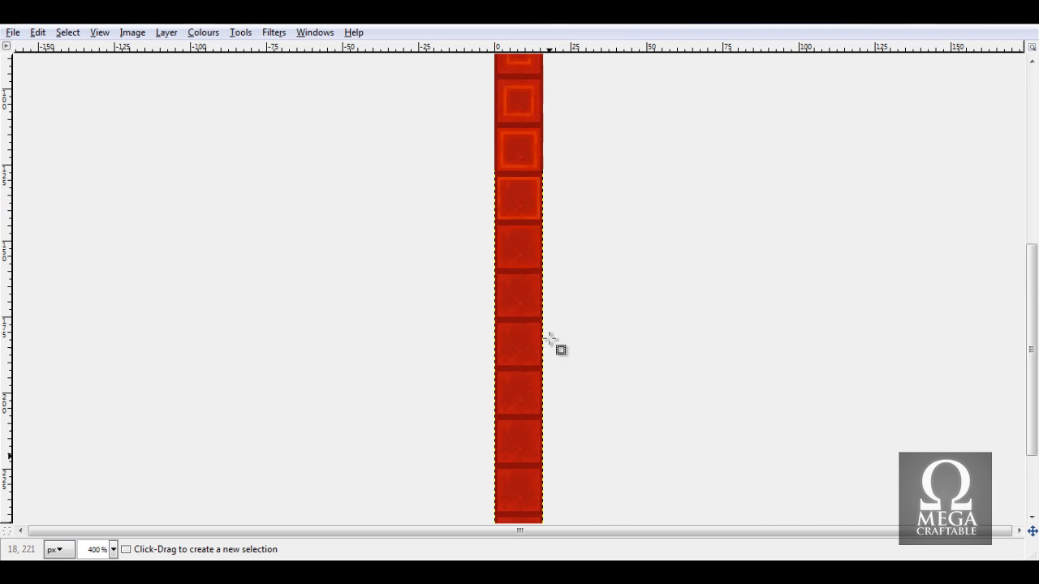
pyautogui.scroll(12, 546, 325)
pyautogui.scroll(-16, 527, 406)
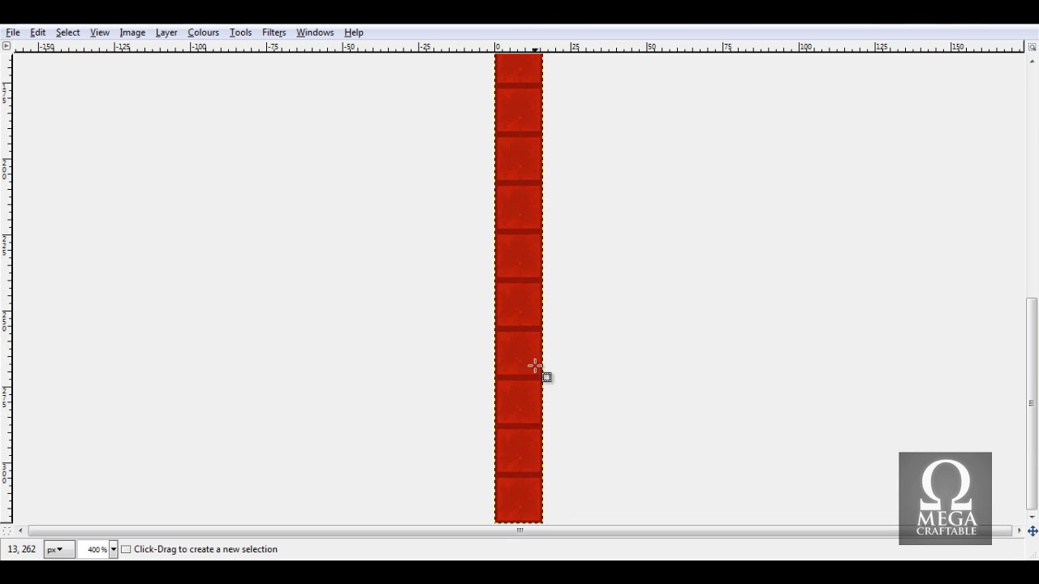
pyautogui.scroll(12, 534, 366)
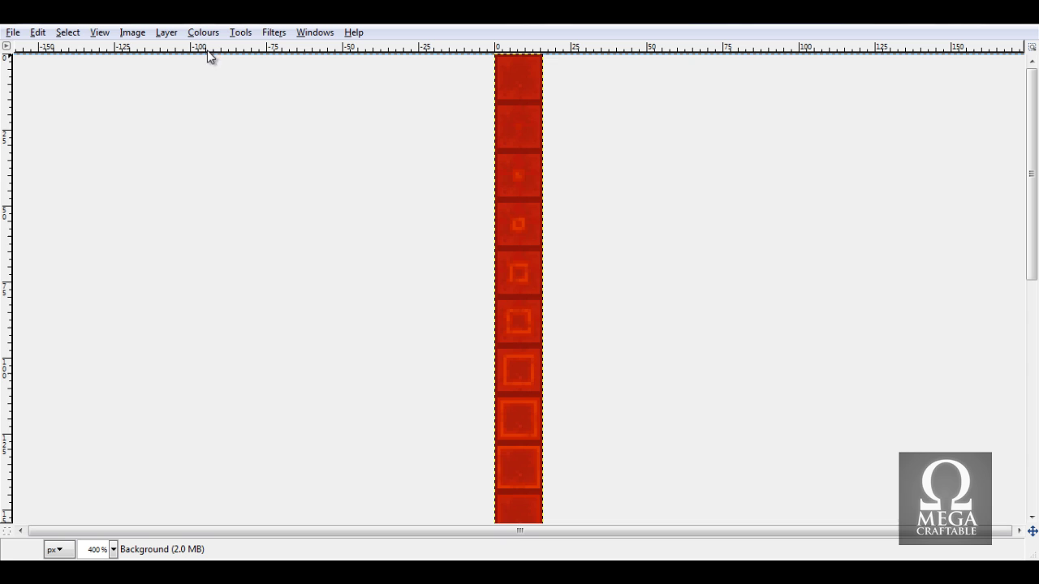
# Save the strip over blockRedstone.png, keeping Merge Visible Layers on export.
pyautogui.click(12, 33)
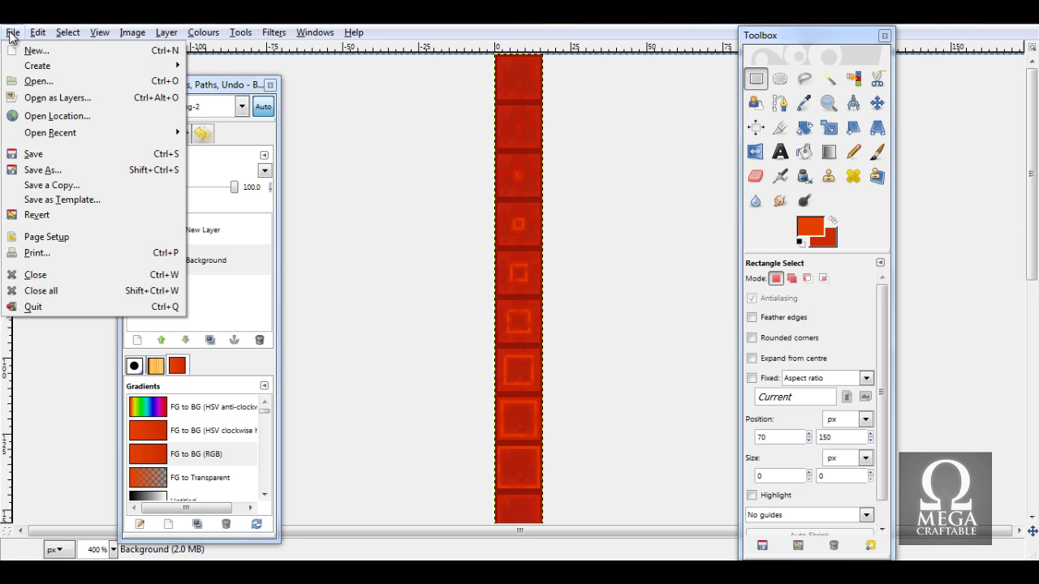
pyautogui.click(63, 160)
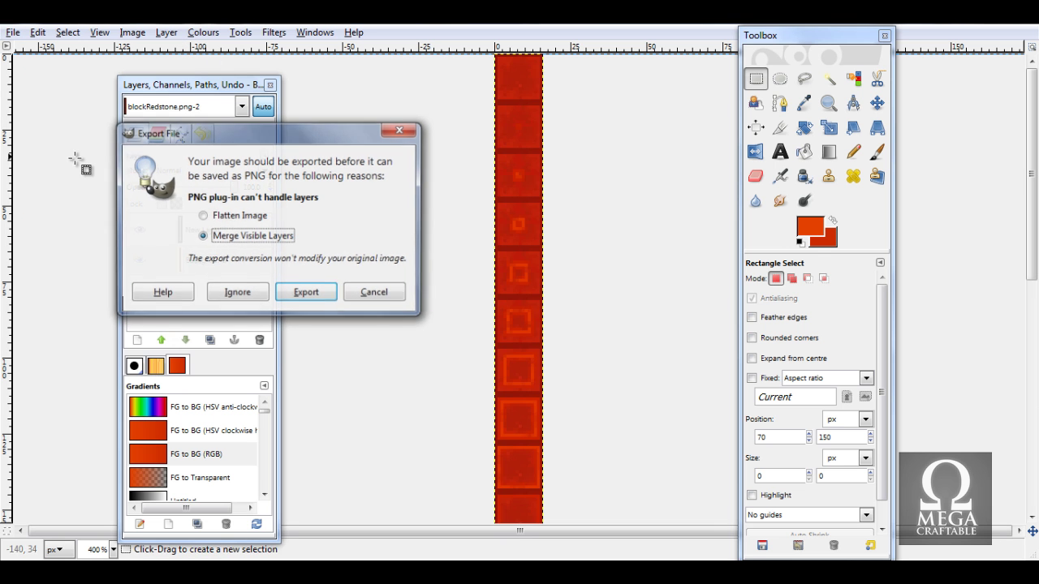
pyautogui.click(213, 234)
pyautogui.click(313, 301)
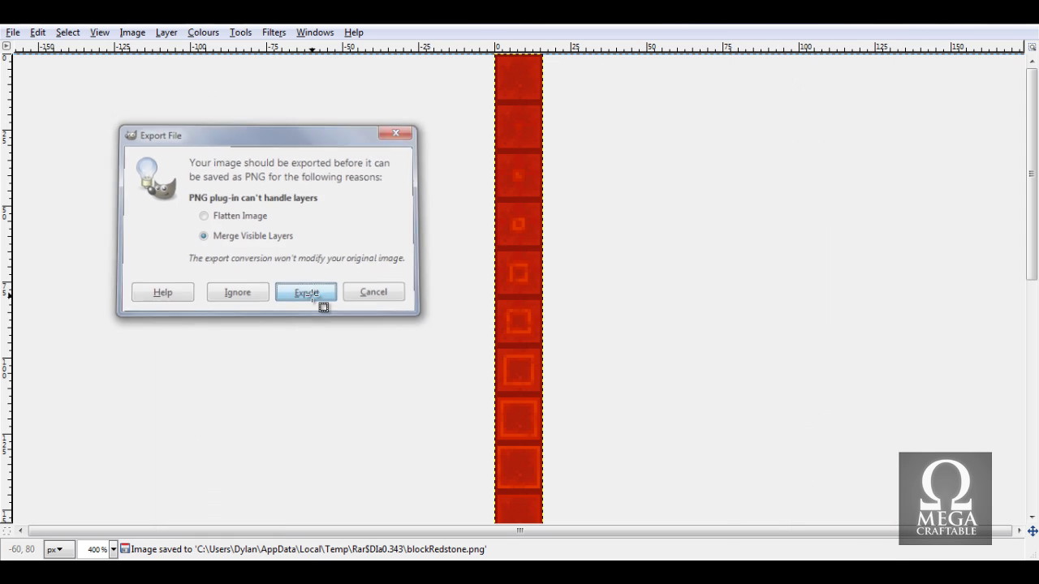
pyautogui.click(966, 26)
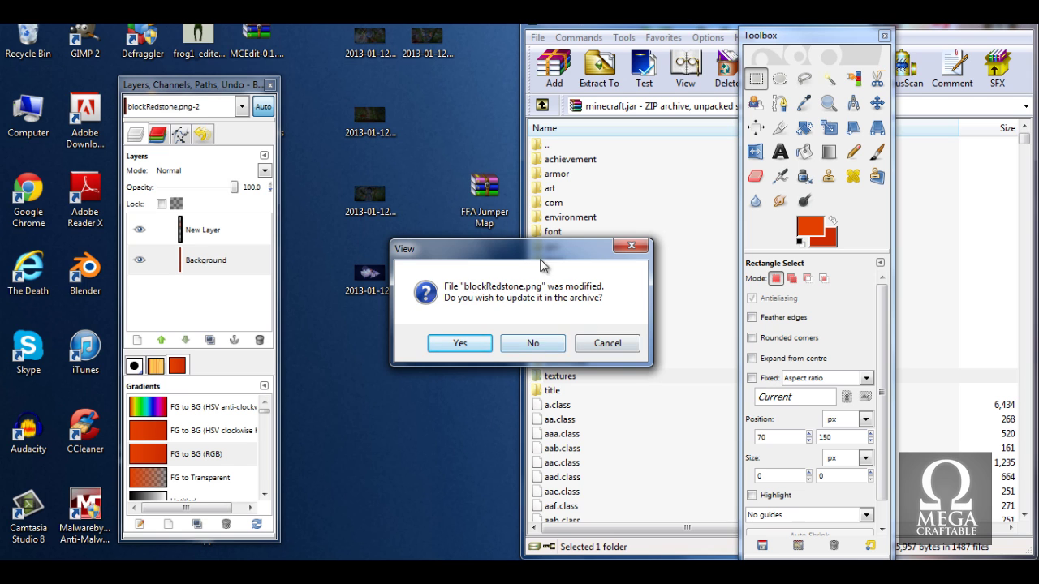
# Decline updating blockRedstone.png in minecraft.jar and snap GIMP's image window to the left half.
pyautogui.moveTo(541, 259); pyautogui.dragTo(337, 180)
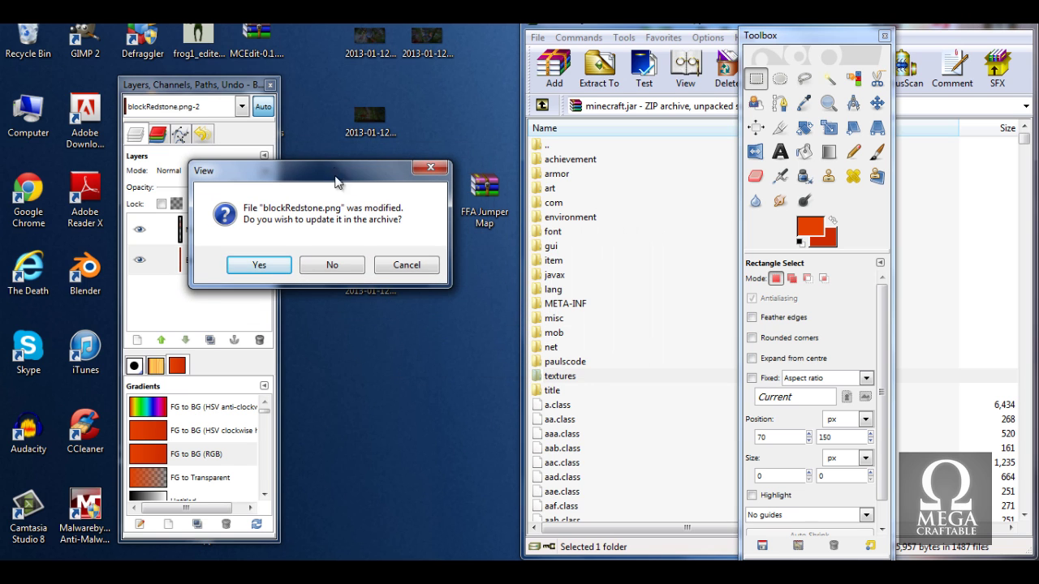
pyautogui.click(339, 267)
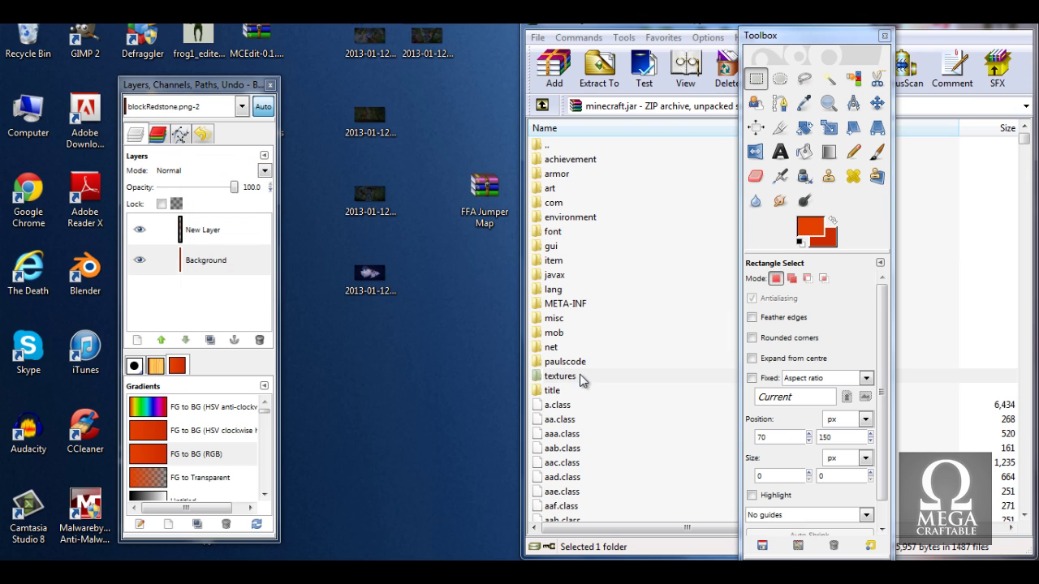
pyautogui.moveTo(153, 548)
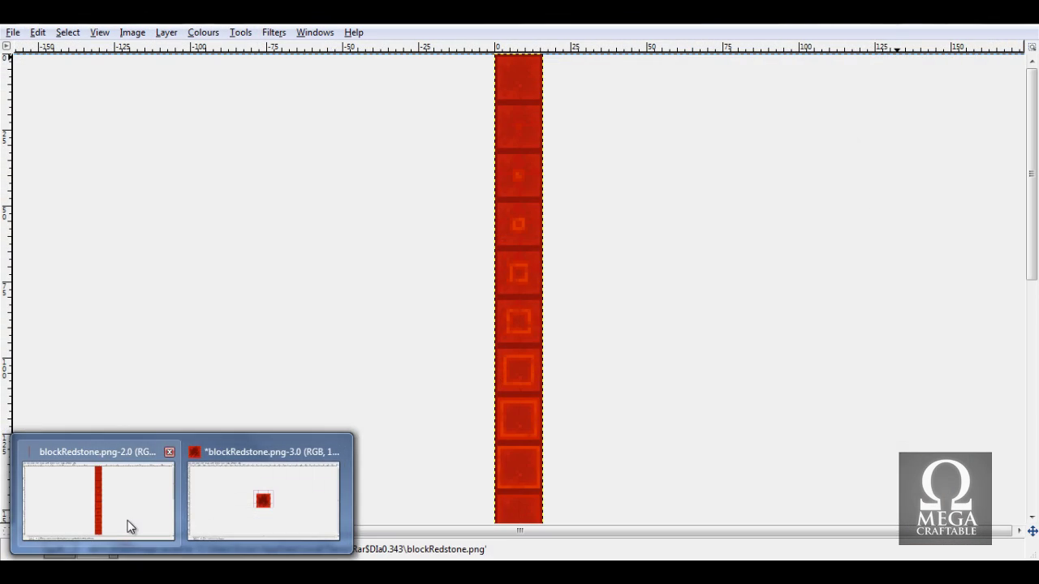
pyautogui.click(128, 521)
pyautogui.press('super+Left')
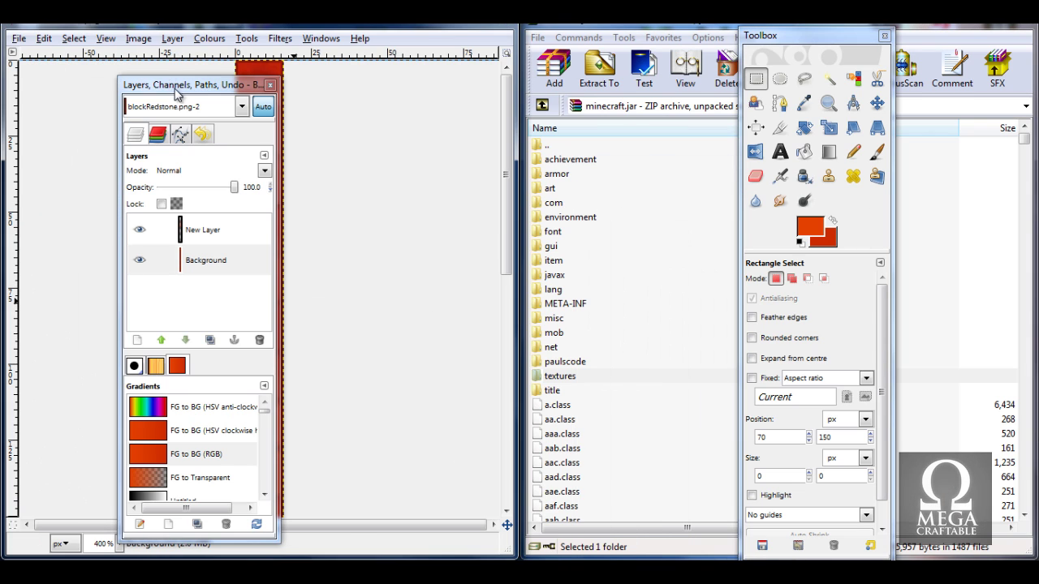
pyautogui.moveTo(175, 89); pyautogui.dragTo(421, 74)
pyautogui.moveTo(735, 568)
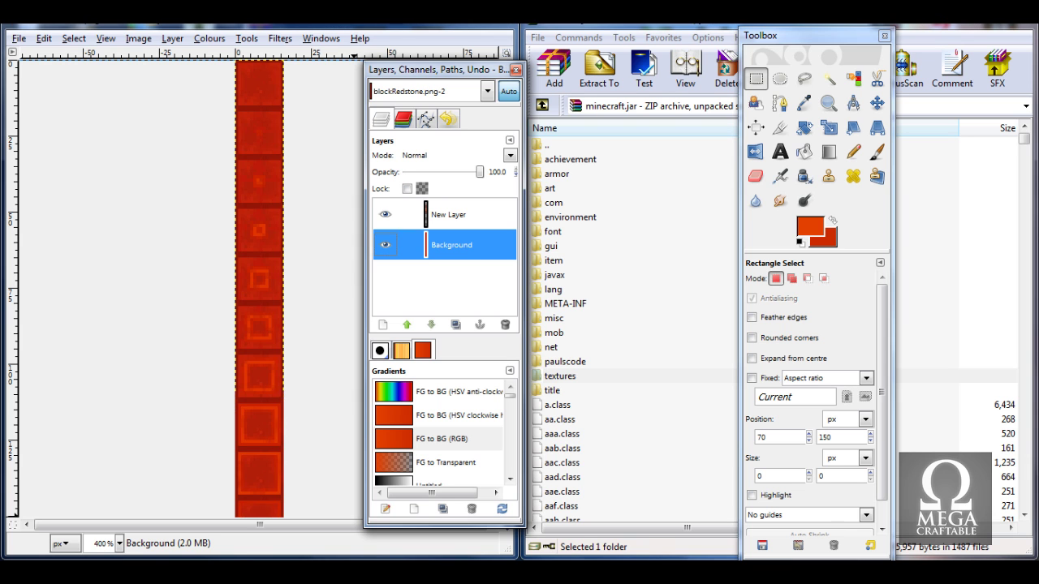
# Go from .minecraft into texturepacks, open Test.zip in WinRAR, and enter its textures folder.
pyautogui.hotkey('alt', 'Tab')
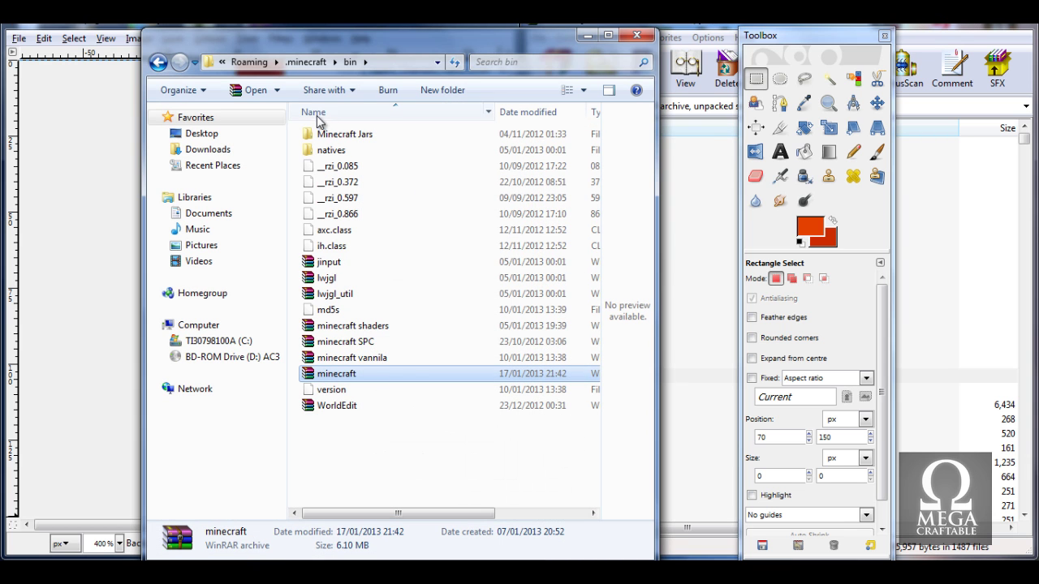
pyautogui.click(307, 61)
pyautogui.click(340, 297)
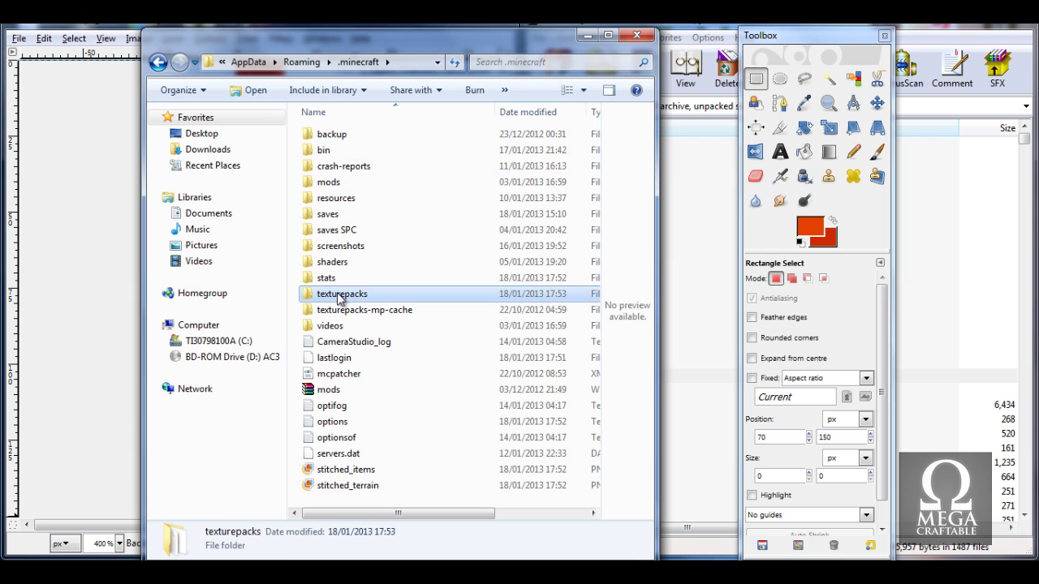
pyautogui.doubleClick(340, 297)
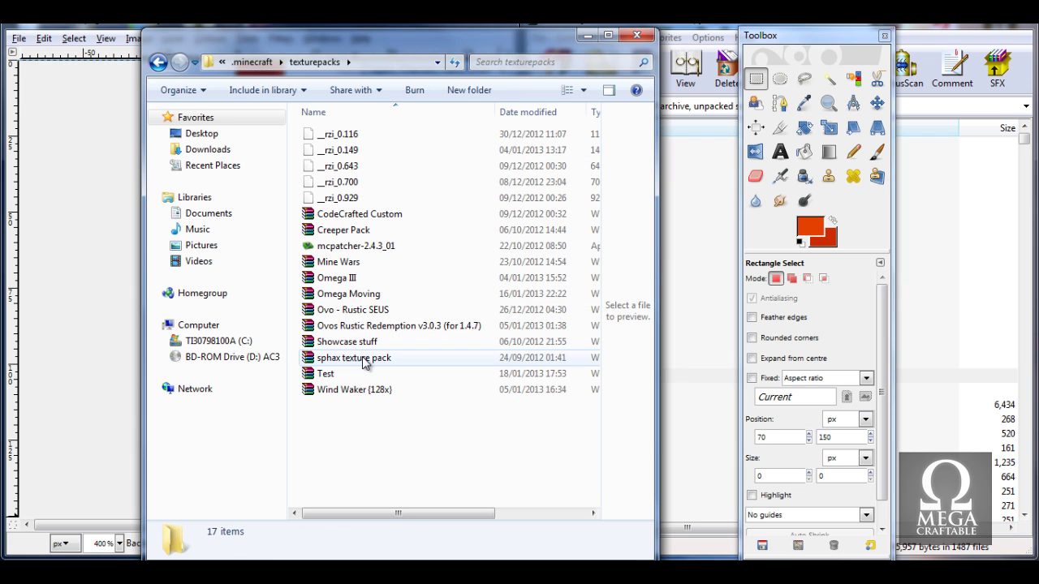
pyautogui.doubleClick(357, 374)
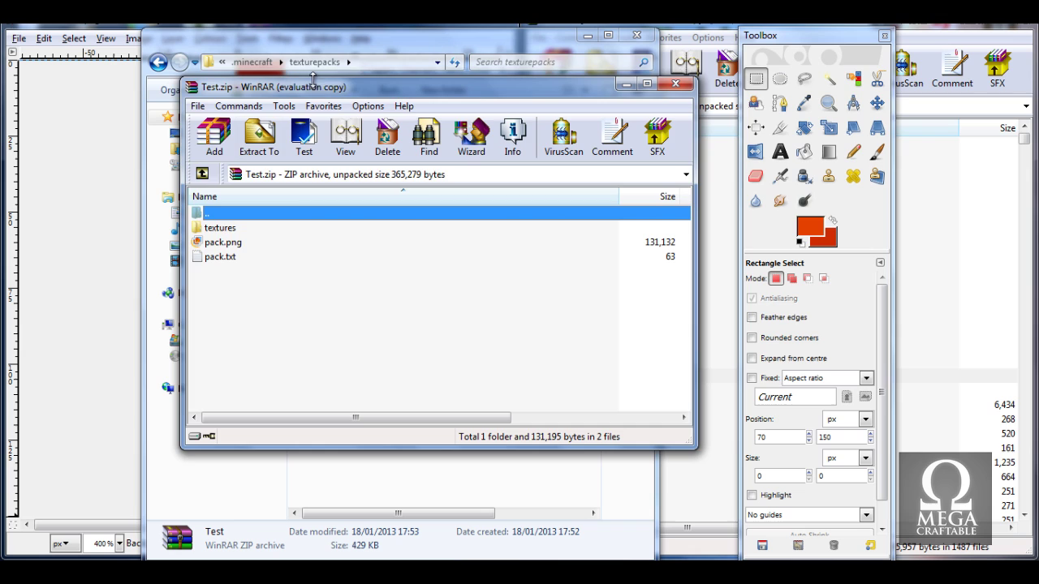
pyautogui.moveTo(312, 79); pyautogui.dragTo(563, 73)
pyautogui.click(588, 35)
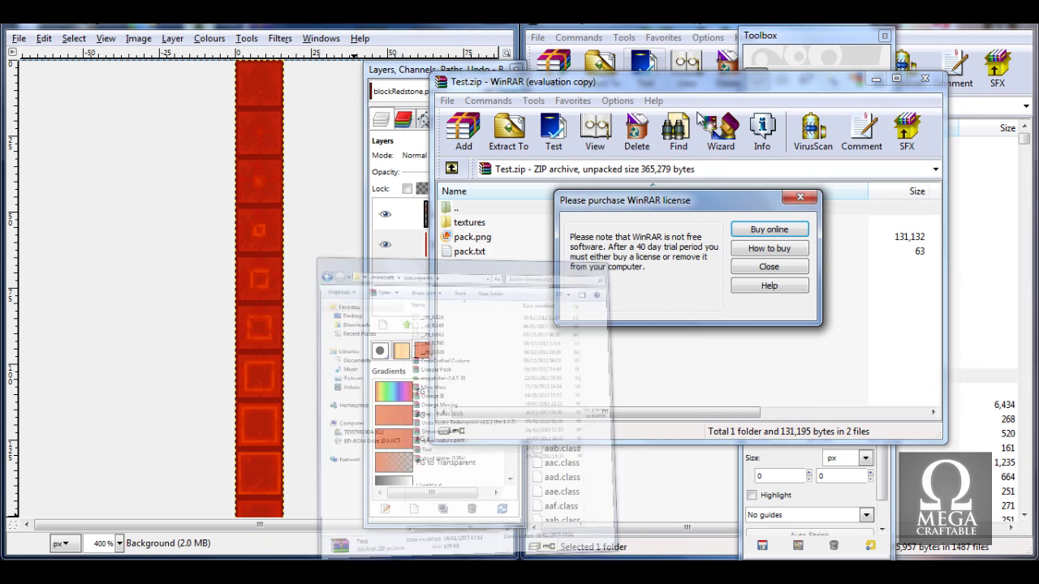
pyautogui.click(754, 267)
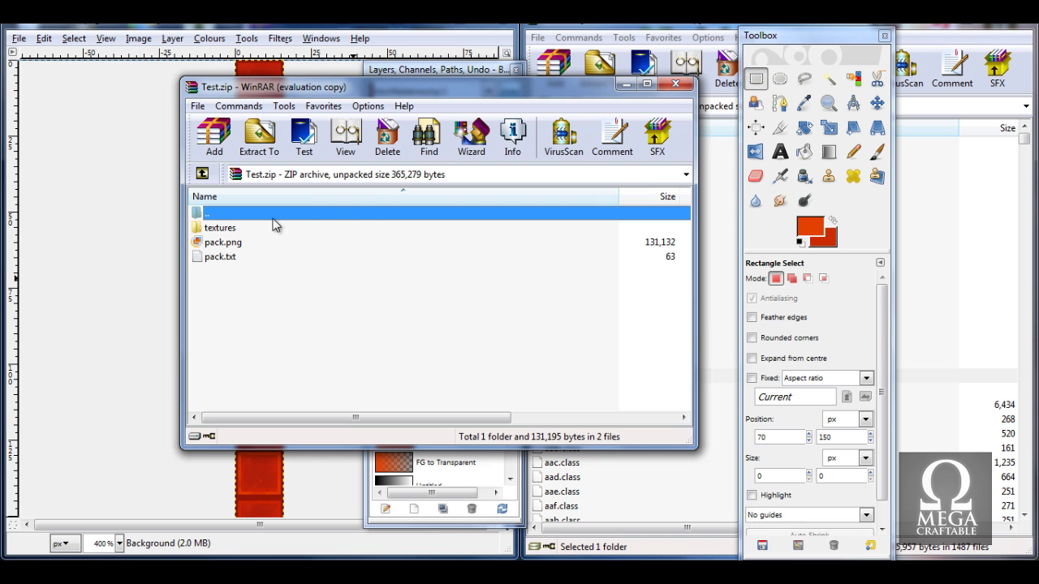
pyautogui.moveTo(331, 95); pyautogui.dragTo(1037, 77)
pyautogui.doubleClick(627, 160)
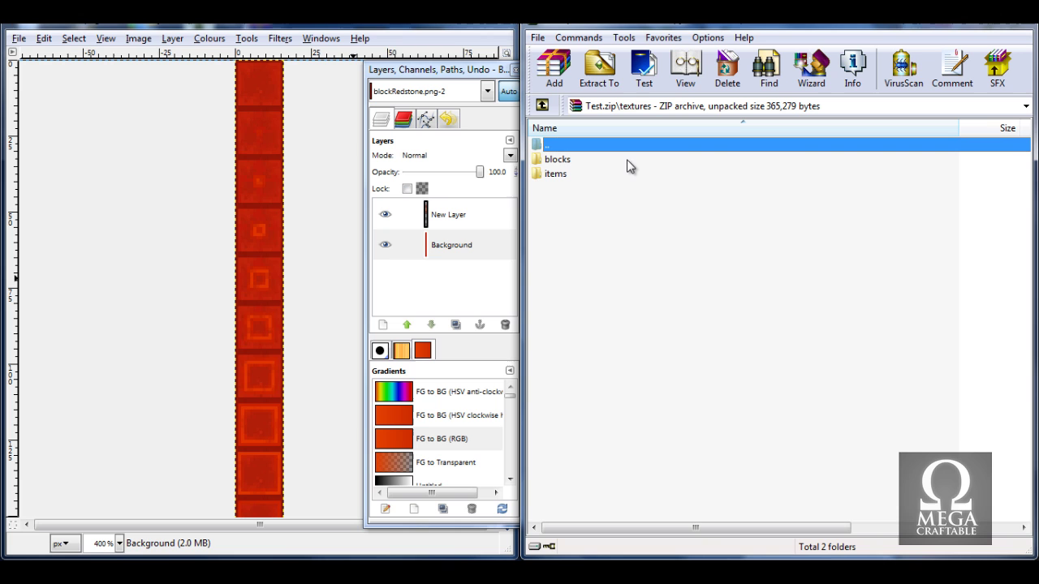
# Cancel the export over the original blockRedstone.png file.
pyautogui.click(18, 39)
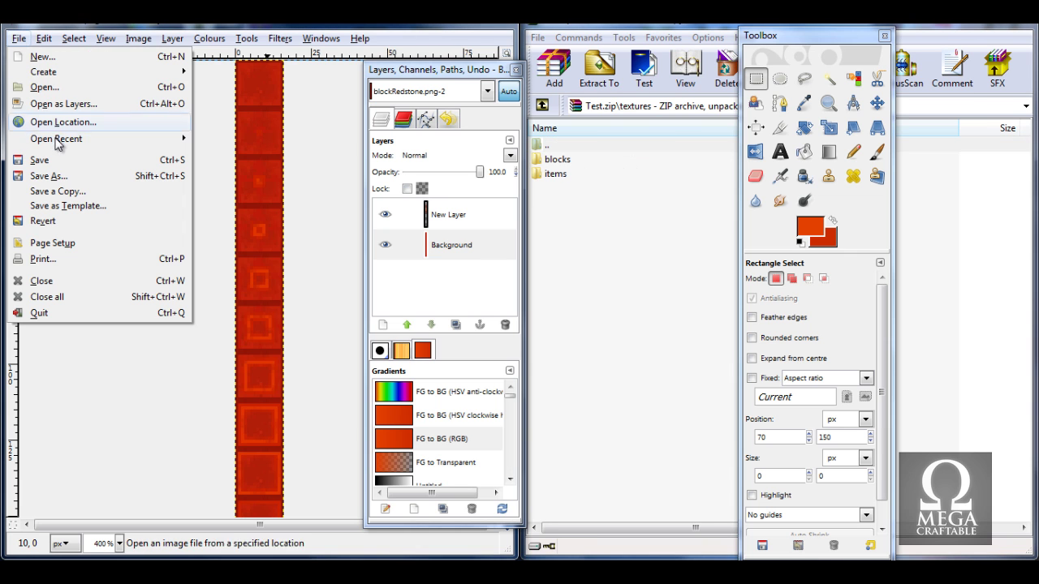
pyautogui.click(59, 162)
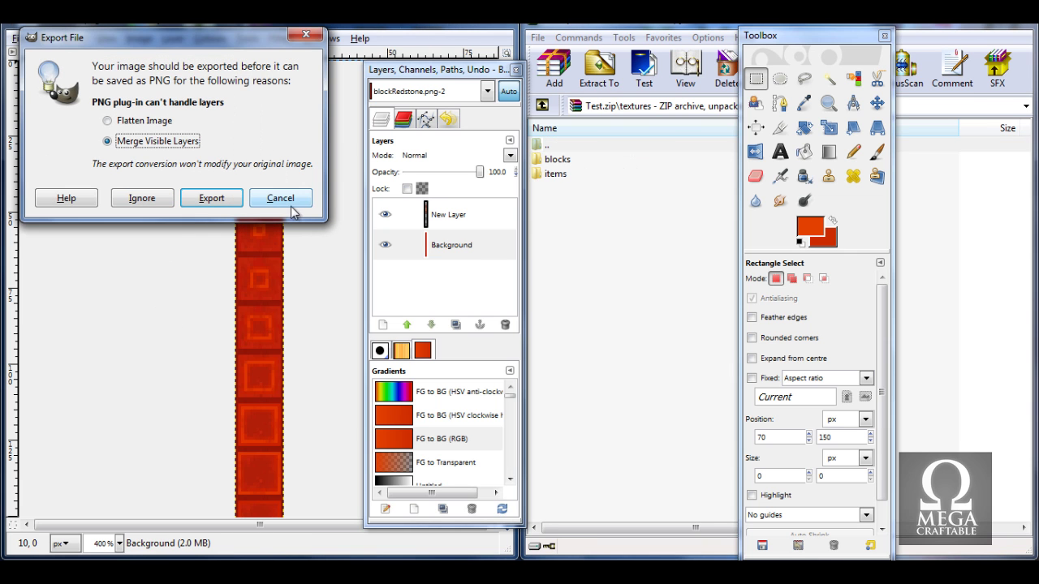
pyautogui.click(289, 205)
# Save As blockRedstone.png on the Desktop, exporting with visible layers merged.
pyautogui.click(65, 176)
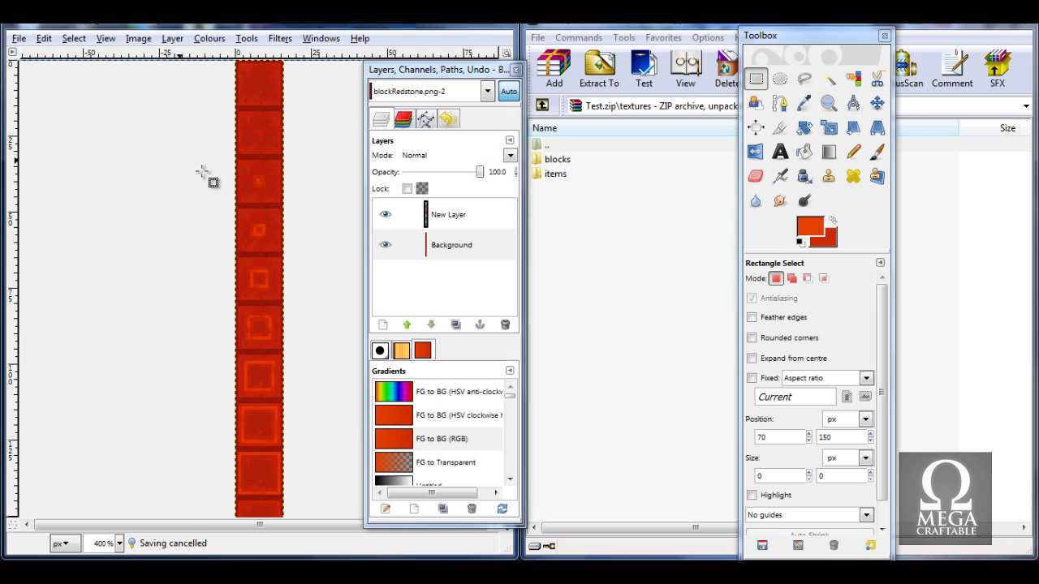
pyautogui.click(255, 250)
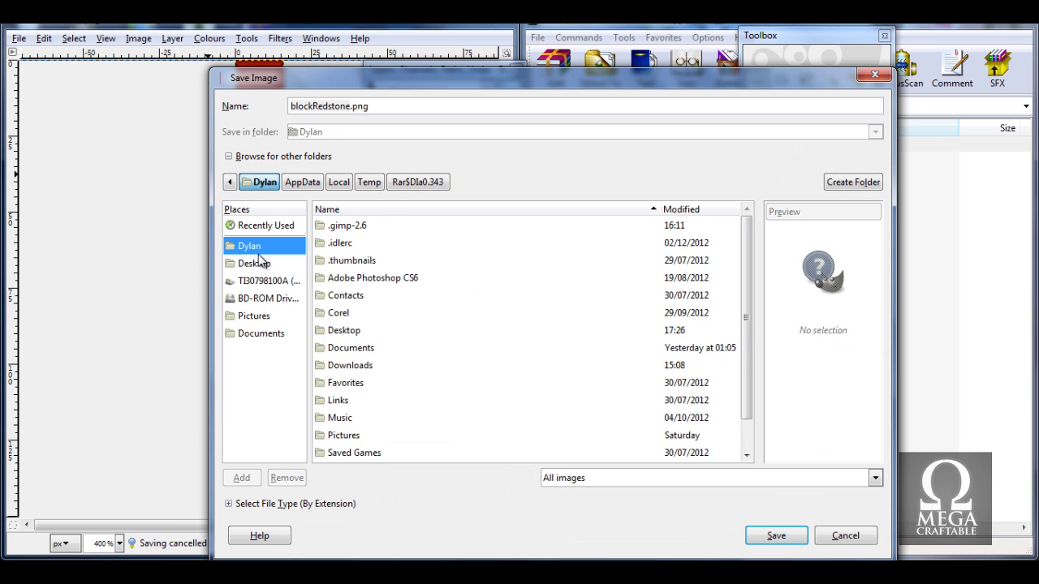
pyautogui.click(259, 265)
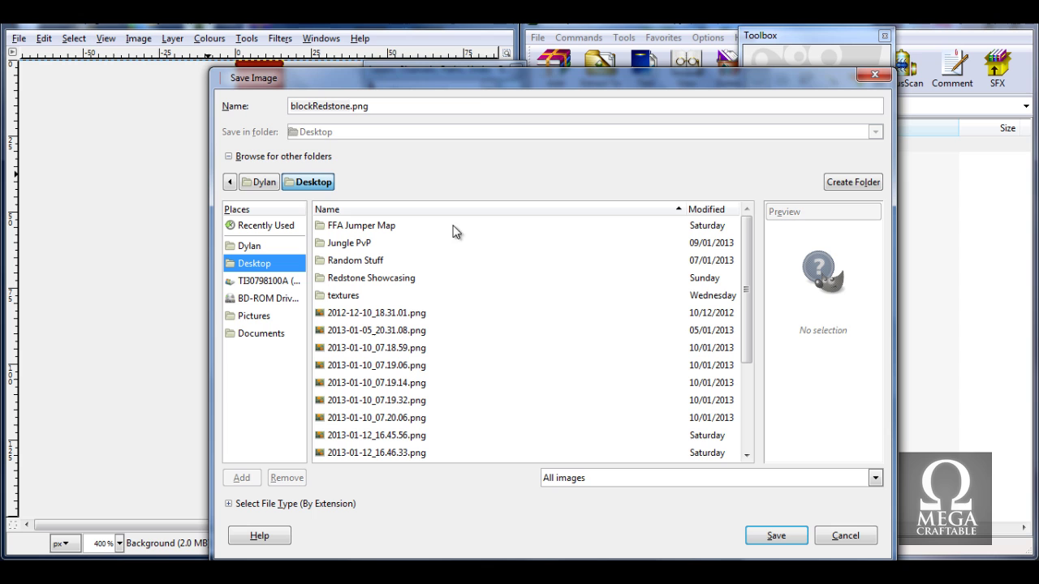
pyautogui.click(775, 539)
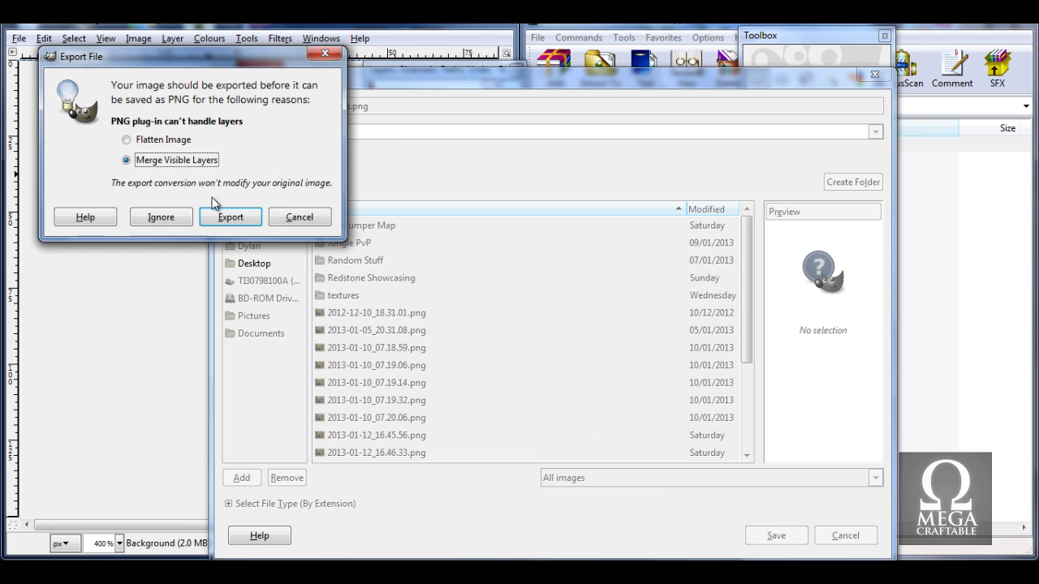
pyautogui.click(231, 217)
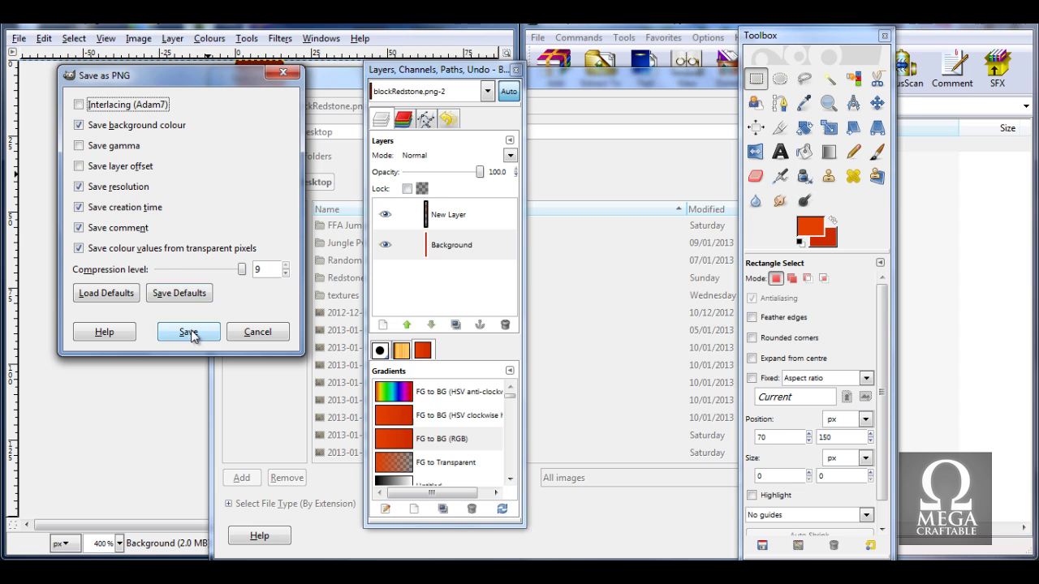
pyautogui.click(188, 332)
pyautogui.click(439, 23)
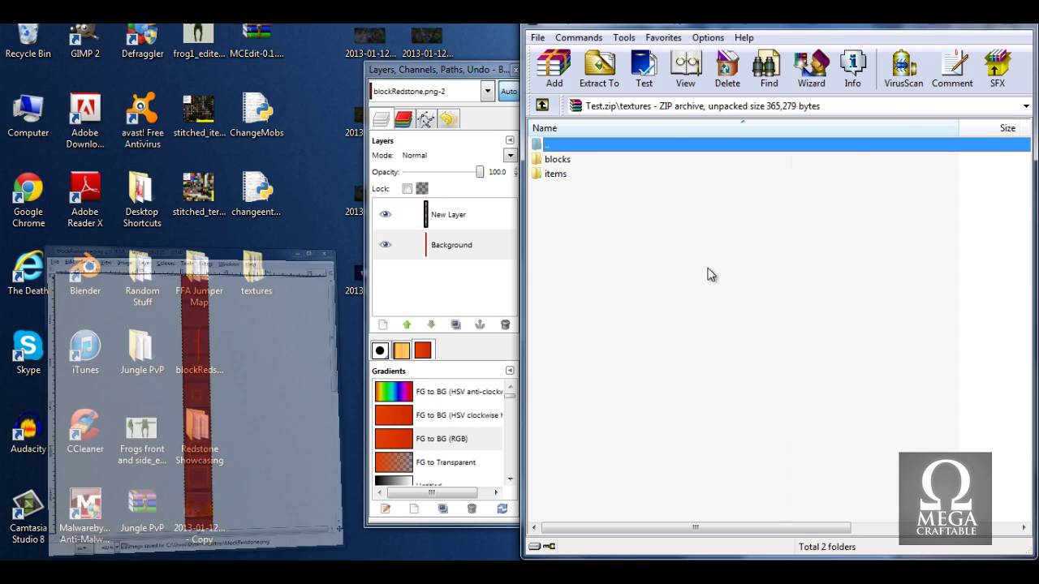
# Show the desktop, place blockRedstone.png in an empty spot, and bring back Test.zip.
pyautogui.press('super+d')
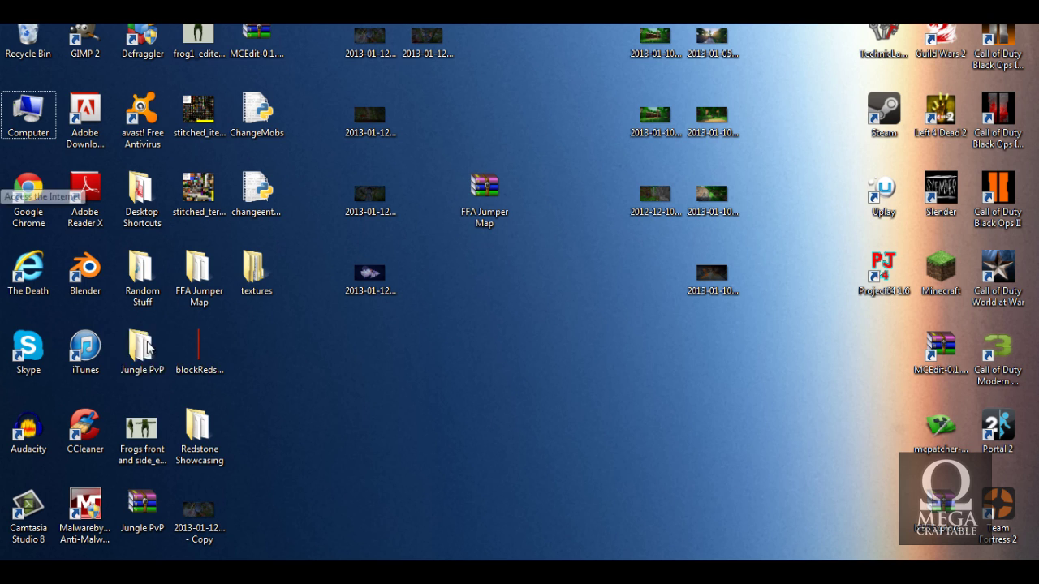
pyautogui.moveTo(199, 354); pyautogui.dragTo(361, 373)
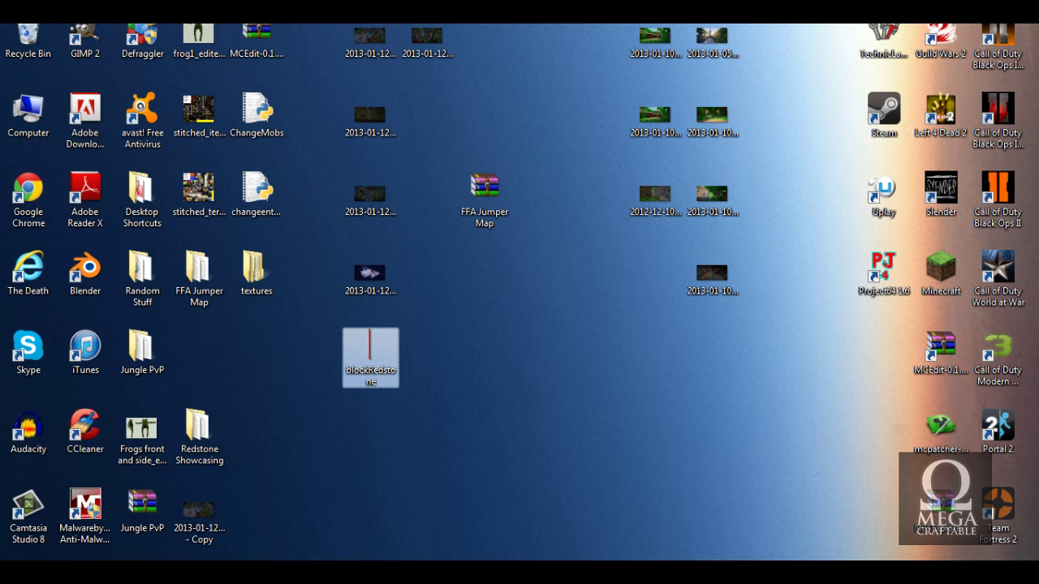
pyautogui.click(759, 501)
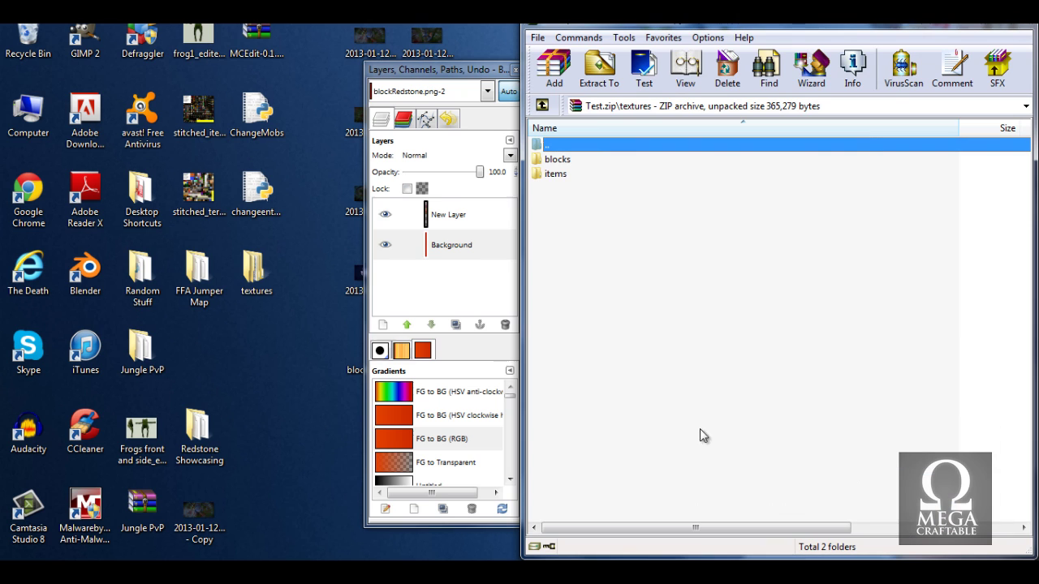
pyautogui.moveTo(468, 71); pyautogui.dragTo(134, 65)
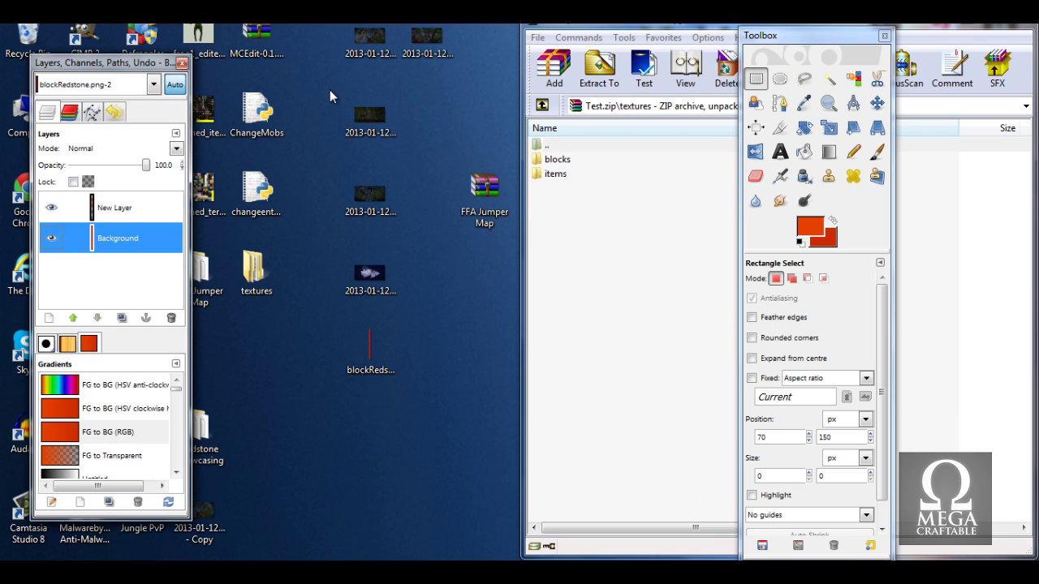
# Drop blockRedstone.png into Test.zip's textures/blocks folder, confirm, and close WinRAR.
pyautogui.doubleClick(573, 161)
pyautogui.scroll(-7, 618, 341)
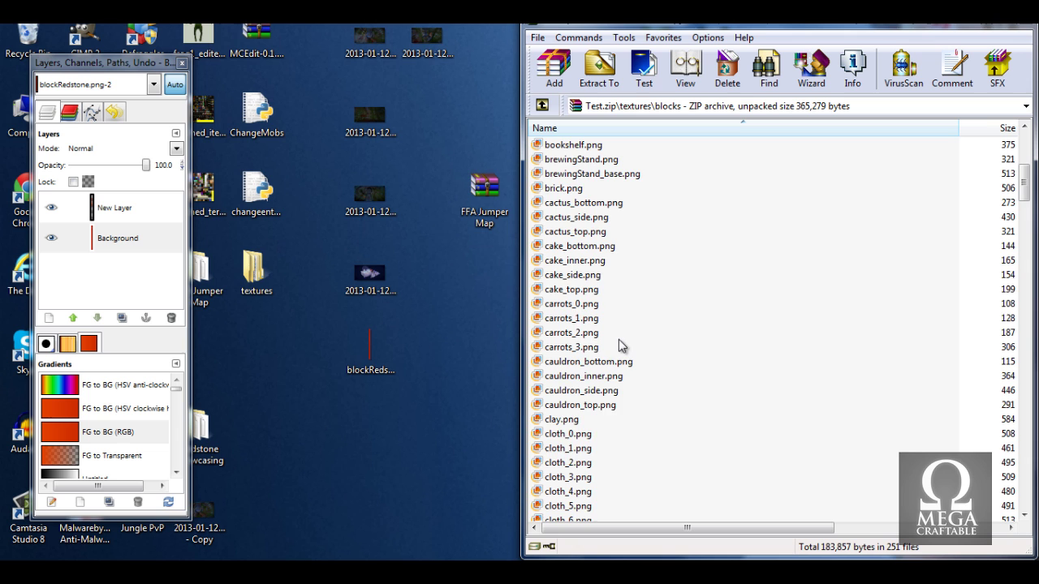
pyautogui.scroll(4, 617, 341)
pyautogui.moveTo(370, 347); pyautogui.dragTo(568, 357)
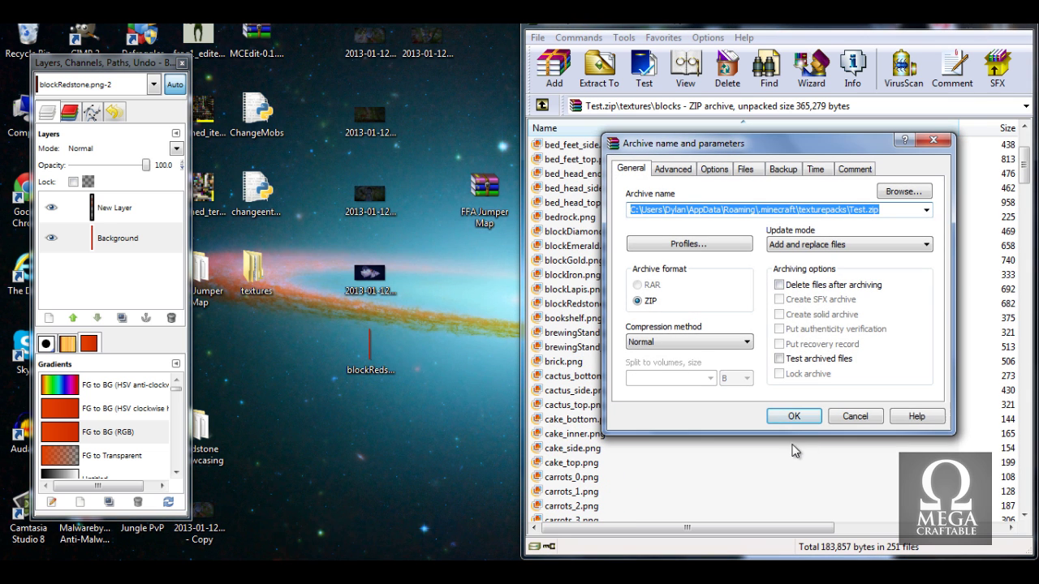
pyautogui.click(794, 417)
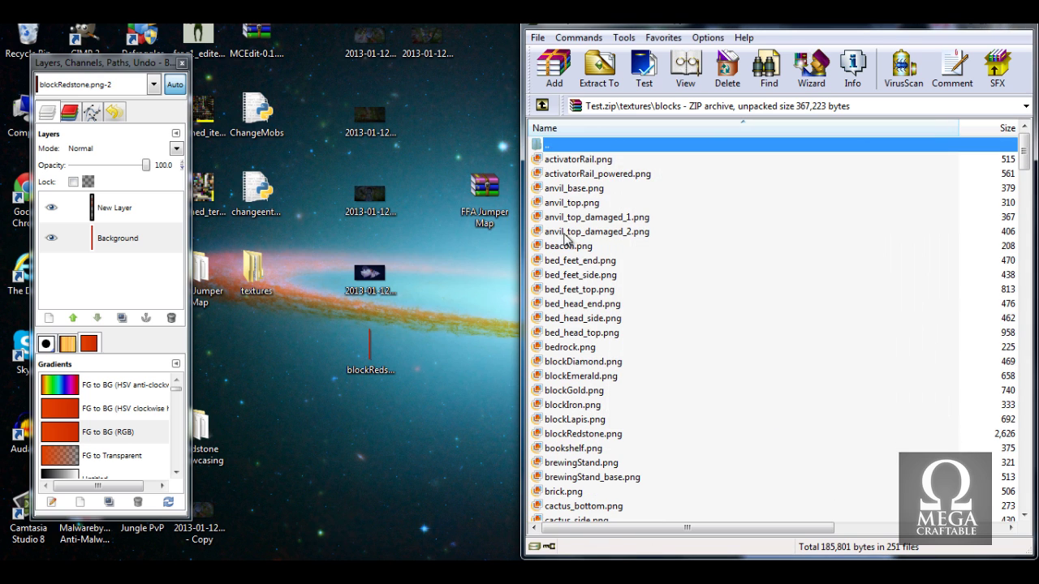
pyautogui.scroll(-20, 617, 358)
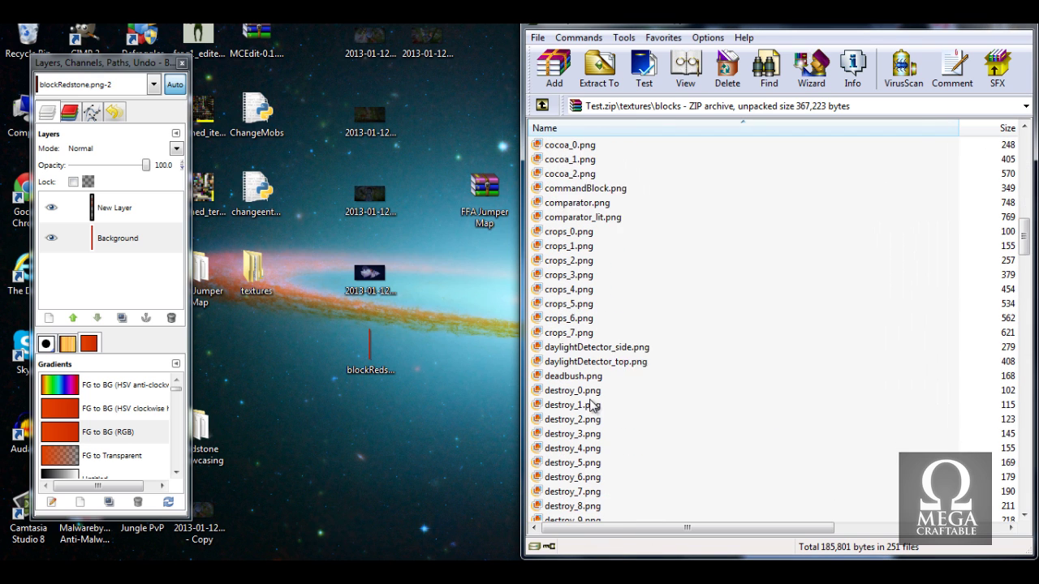
pyautogui.scroll(6, 670, 228)
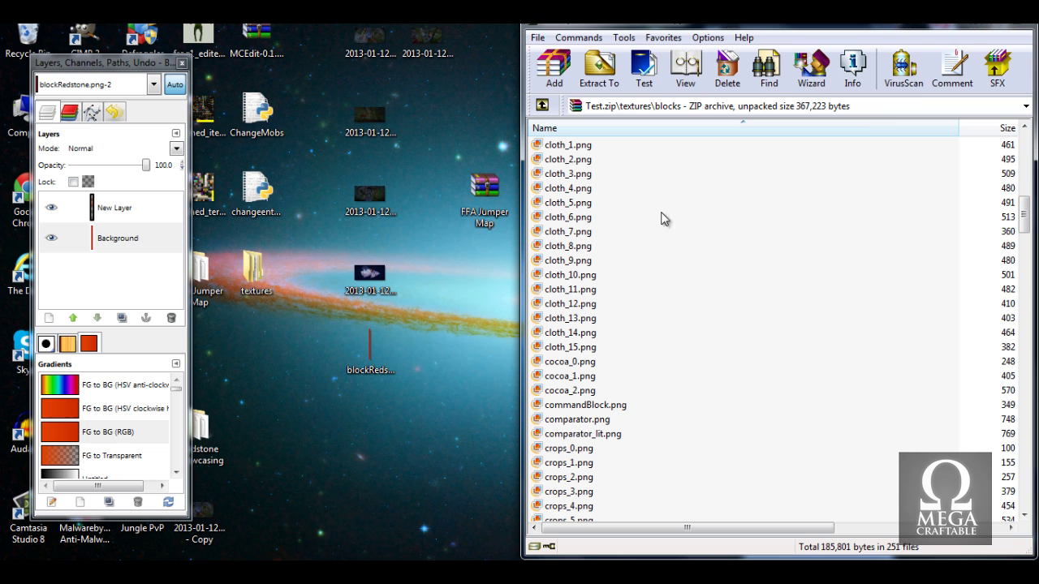
pyautogui.click(1007, 26)
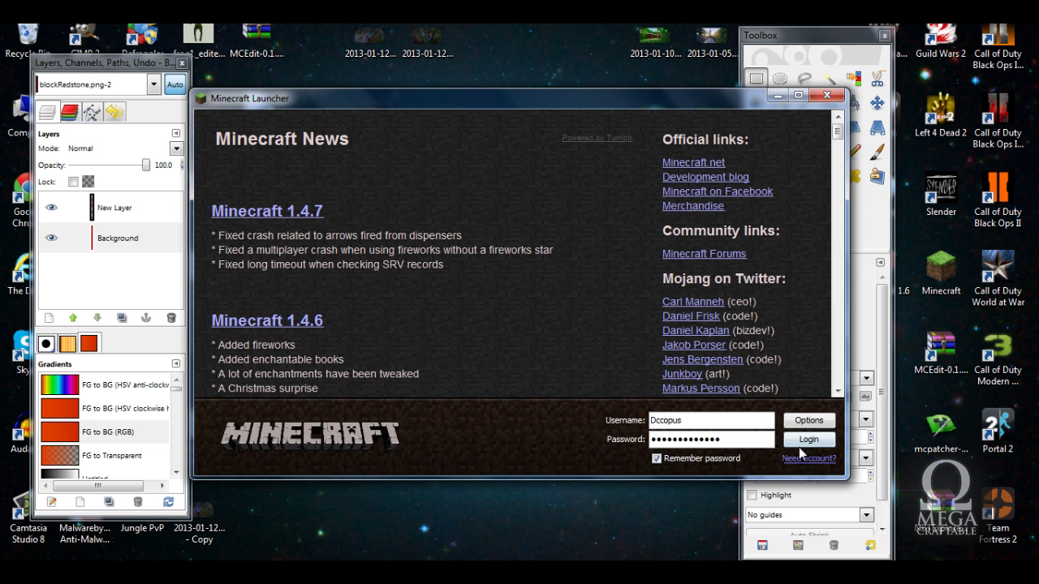
# Log in from the Minecraft launcher and load the Testing world.
pyautogui.click(802, 443)
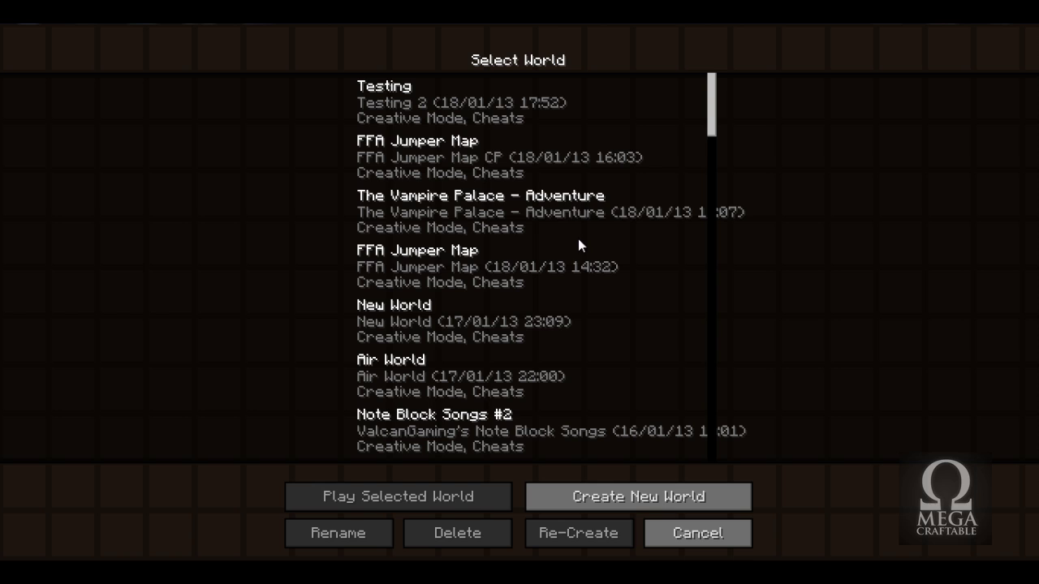
pyautogui.doubleClick(487, 101)
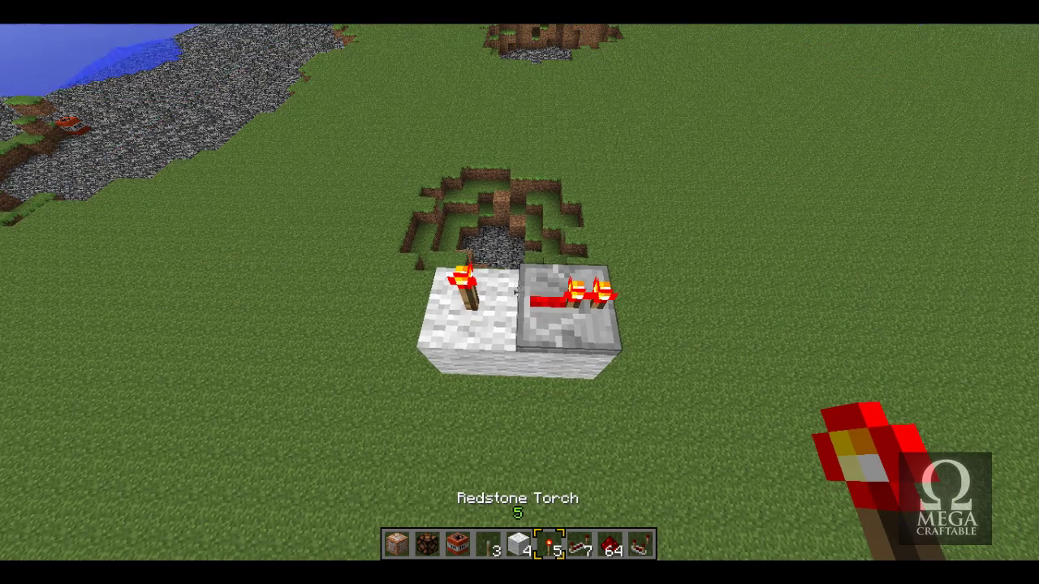
# Choose Test.zip under Options > Texture Packs and return to the game menu.
pyautogui.press('e')
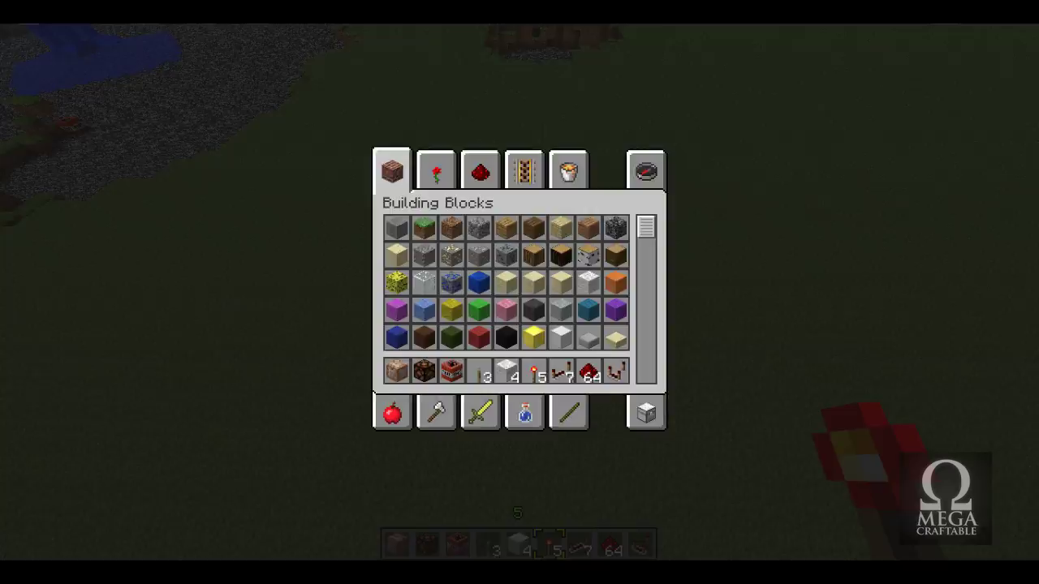
pyautogui.press('Escape')
pyautogui.press('Escape')
pyautogui.click(485, 306)
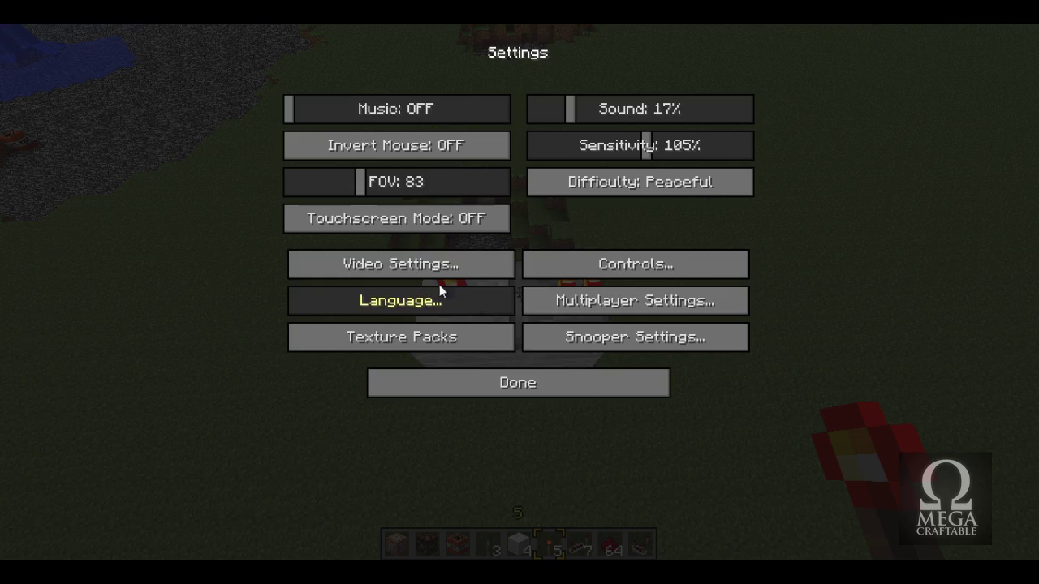
pyautogui.click(406, 338)
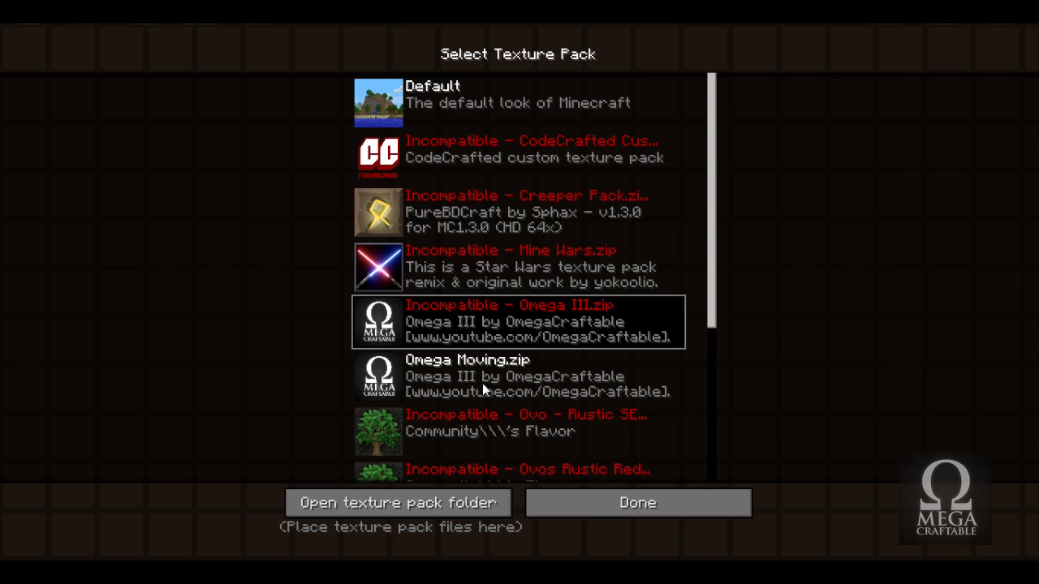
pyautogui.scroll(-5, 482, 383)
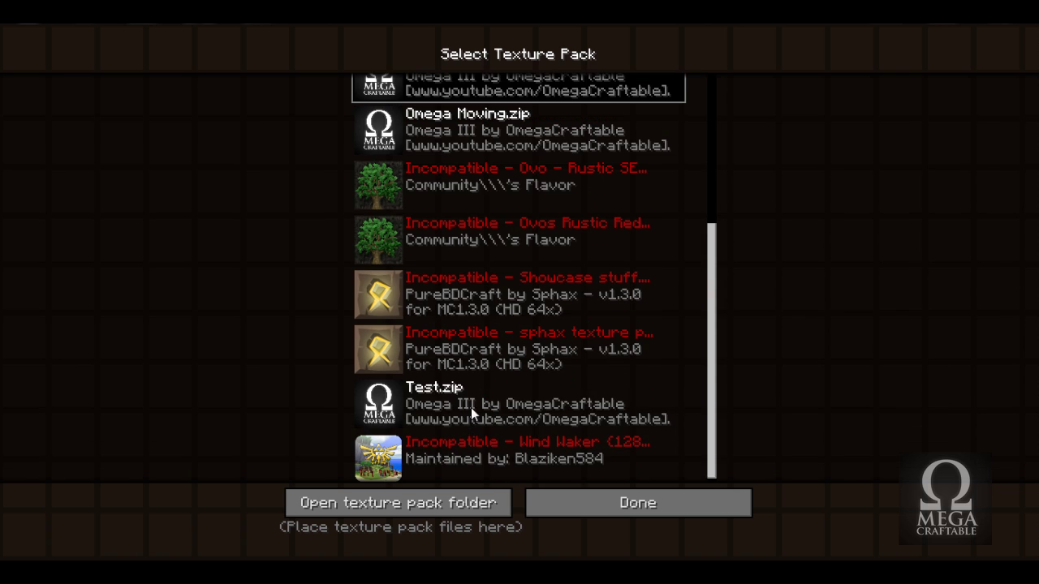
pyautogui.click(449, 422)
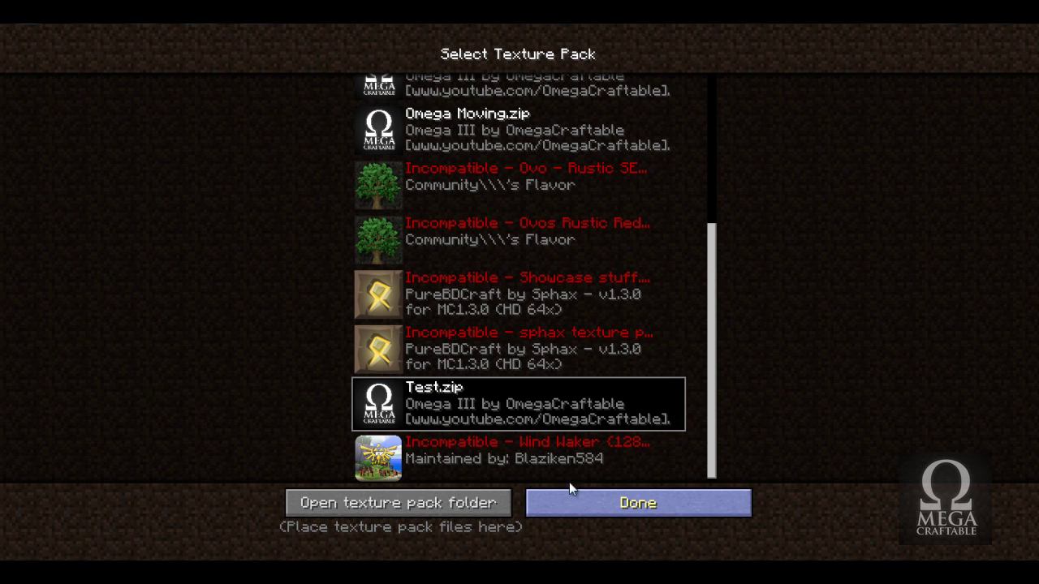
pyautogui.click(638, 503)
pyautogui.click(489, 380)
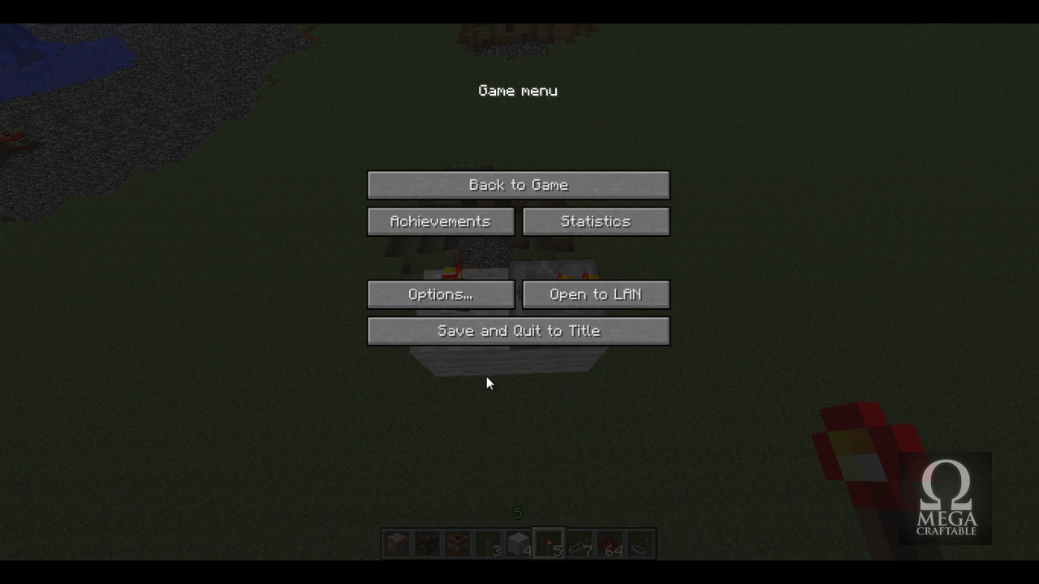
# Put a Block of Redstone from the Redstone tab into hotbar slot 5 and place it on the grass.
pyautogui.press('Escape')
pyautogui.press('e')
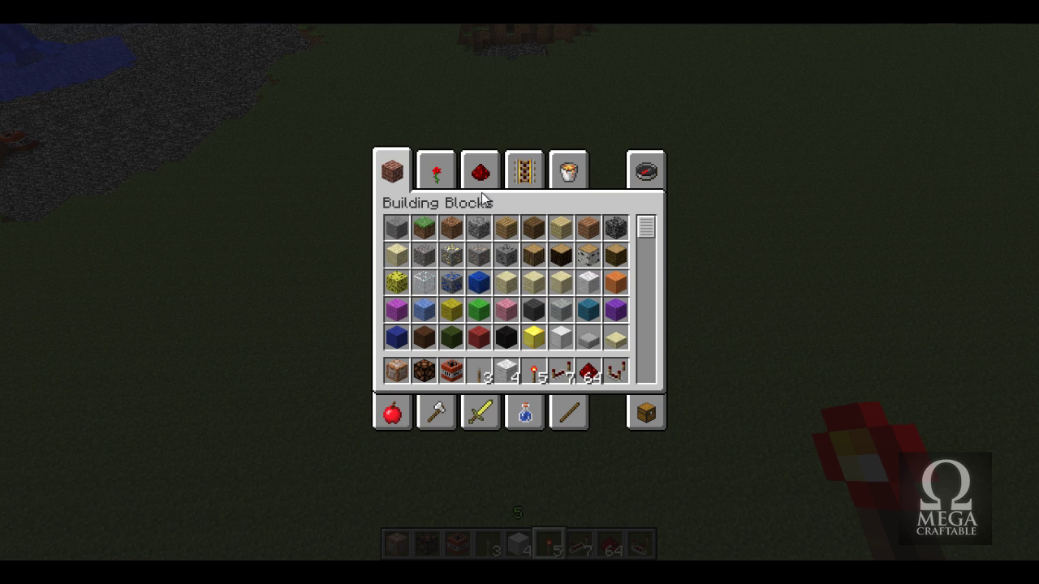
pyautogui.click(478, 185)
pyautogui.click(396, 282)
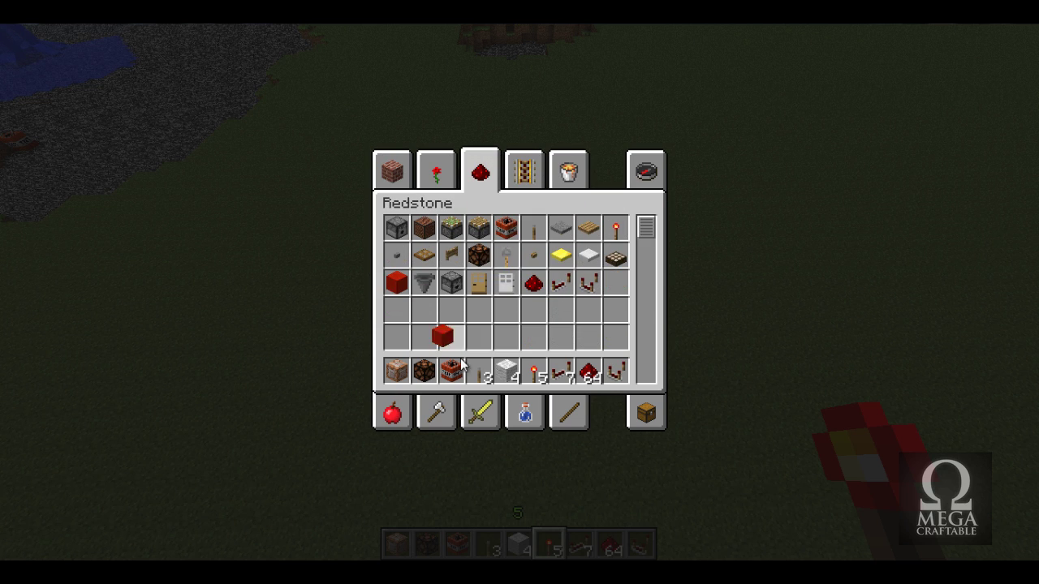
pyautogui.click(504, 377)
pyautogui.press('e')
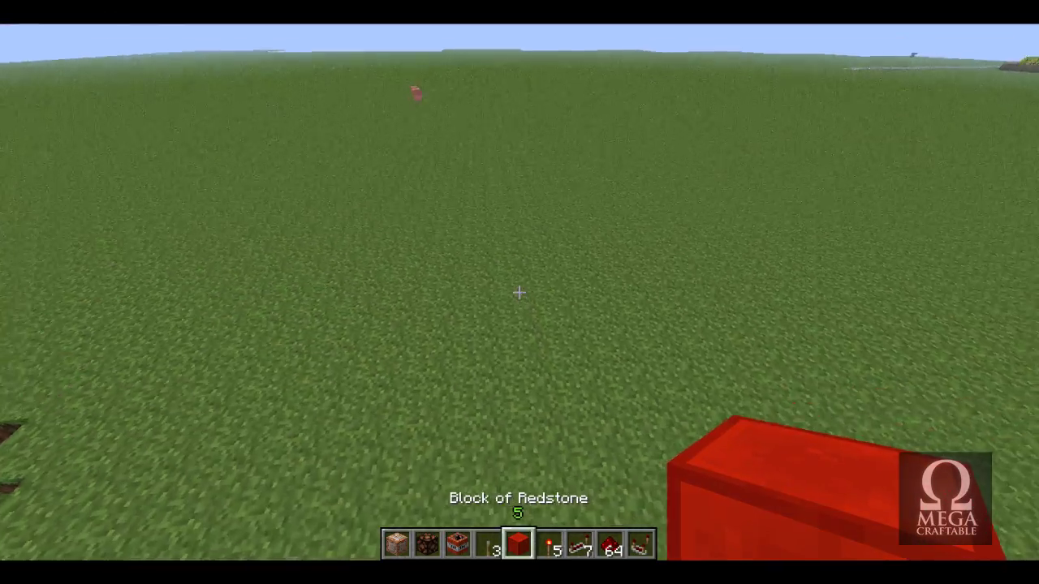
pyautogui.rightClick(519, 292)
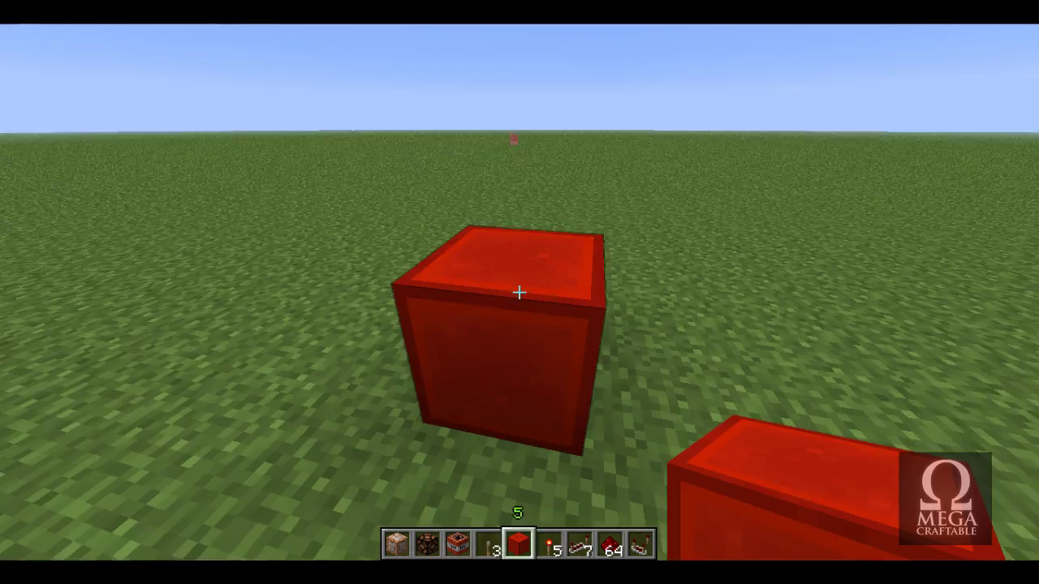
# Lay and break redstone dust beside the block, circle it, and hide the HUD with F1.
pyautogui.press('s')
pyautogui.press('8')
pyautogui.rightClick(520, 292)
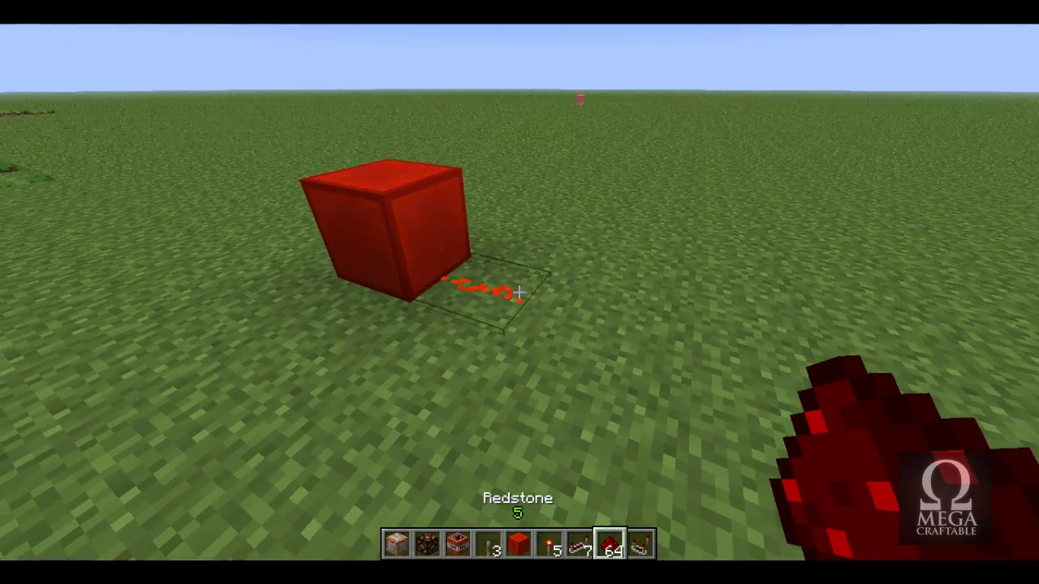
pyautogui.rightClick(520, 292)
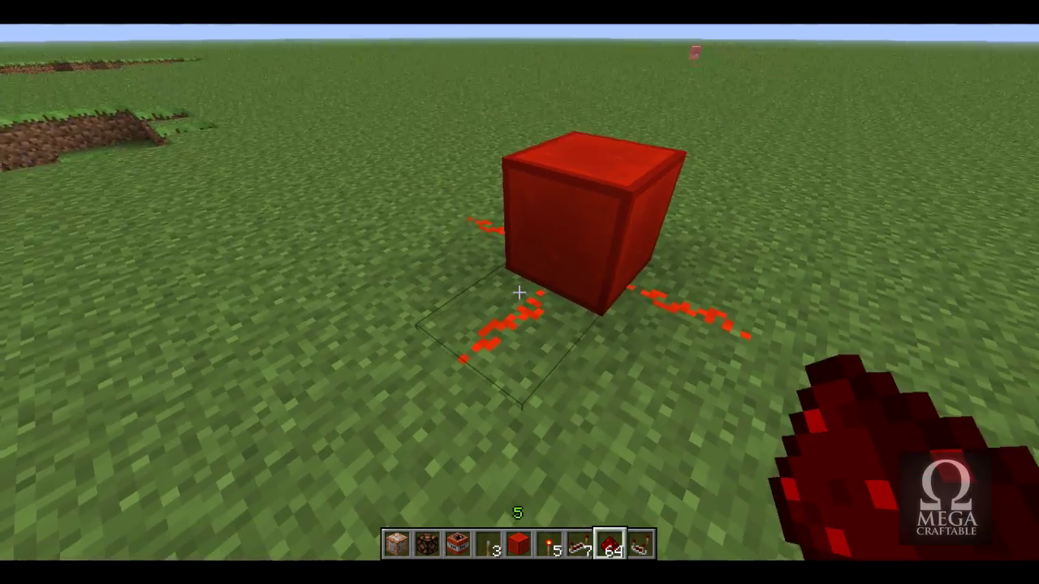
pyautogui.click(520, 292)
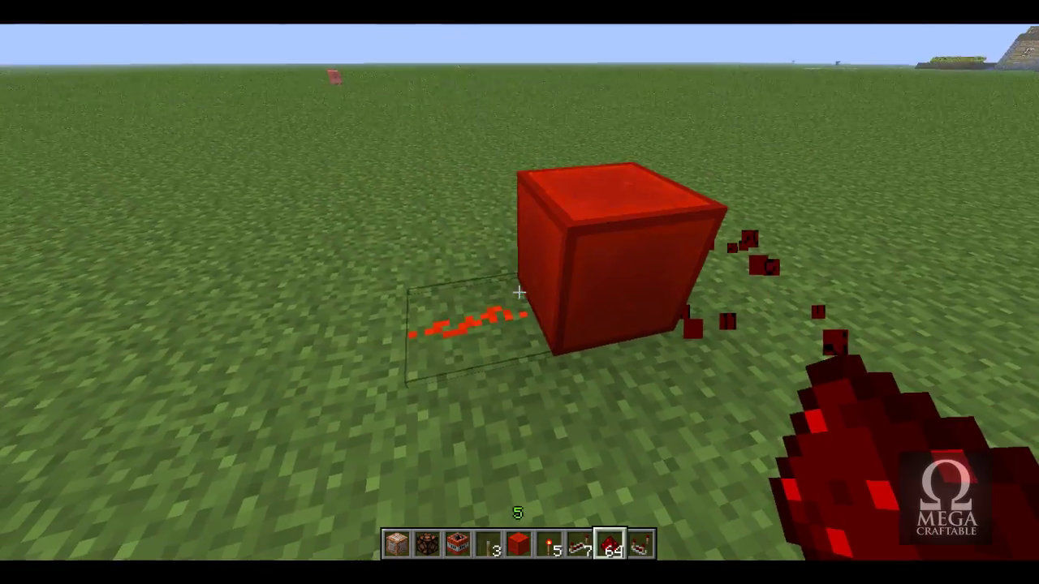
pyautogui.click(519, 292)
pyautogui.press('s')
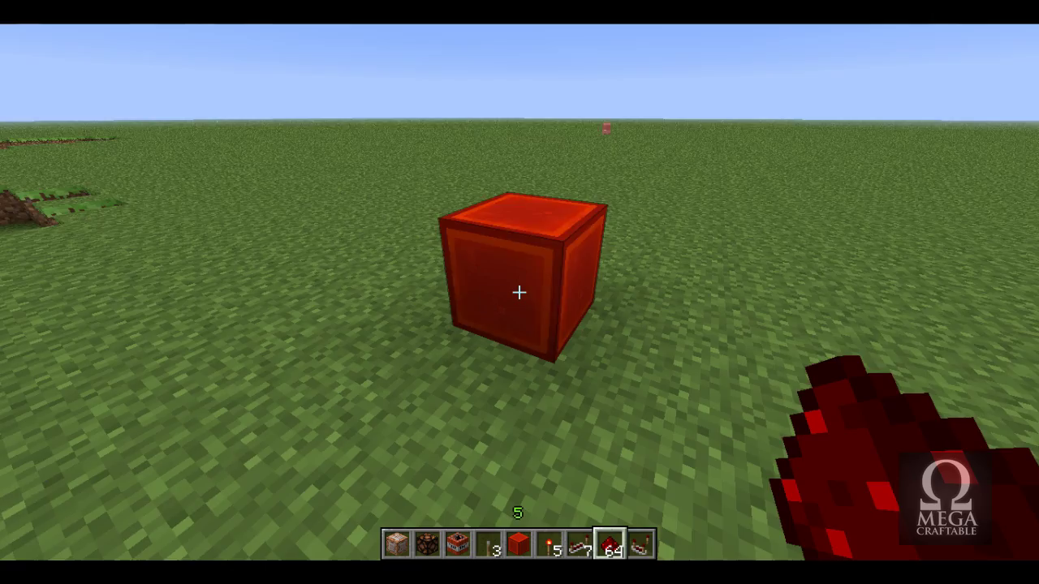
pyautogui.press('w')
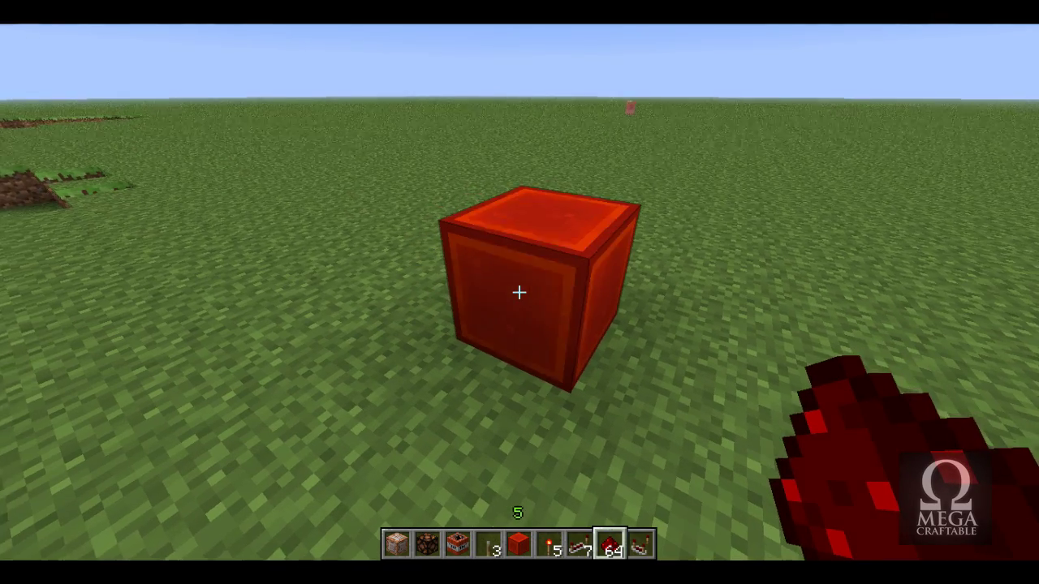
pyautogui.press('F1')
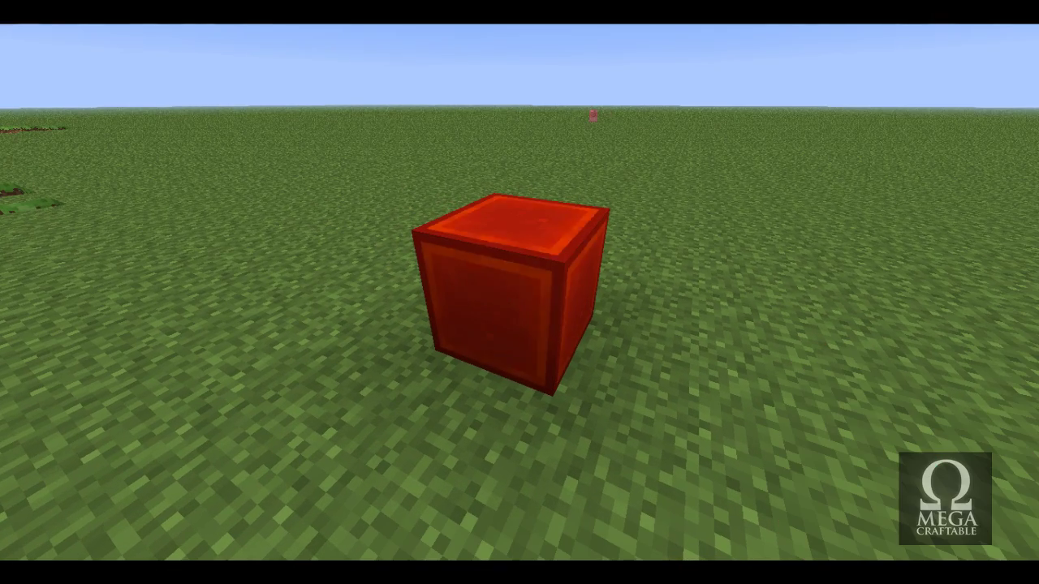